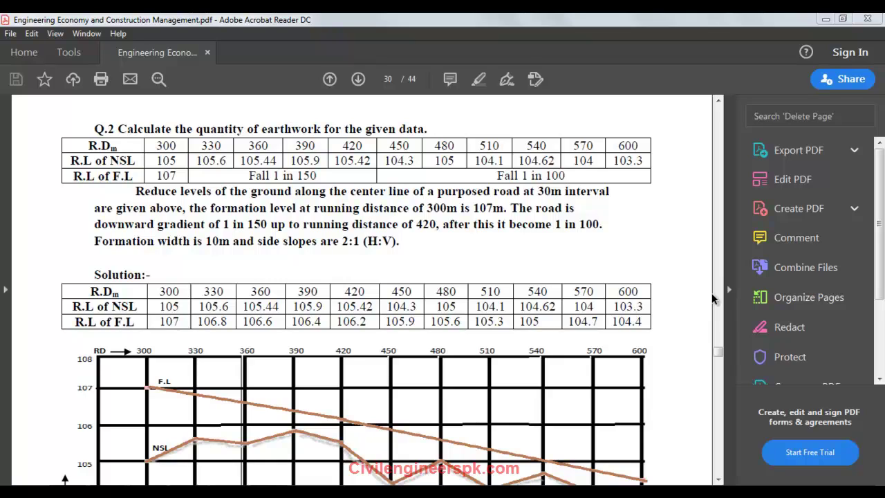
Step: Review the three volume calculation methods, the Q.1 worked solution and the Q.2 earthwork problem in the PDF
{"action": "left_click", "coordinate": [719, 102]}
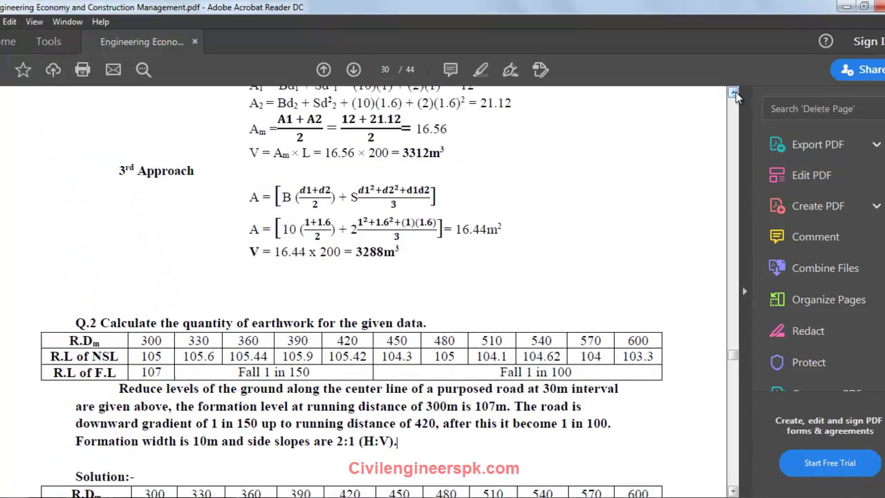
{"action": "left_click_drag", "start_coordinate": [735, 95], "coordinate": [735, 97]}
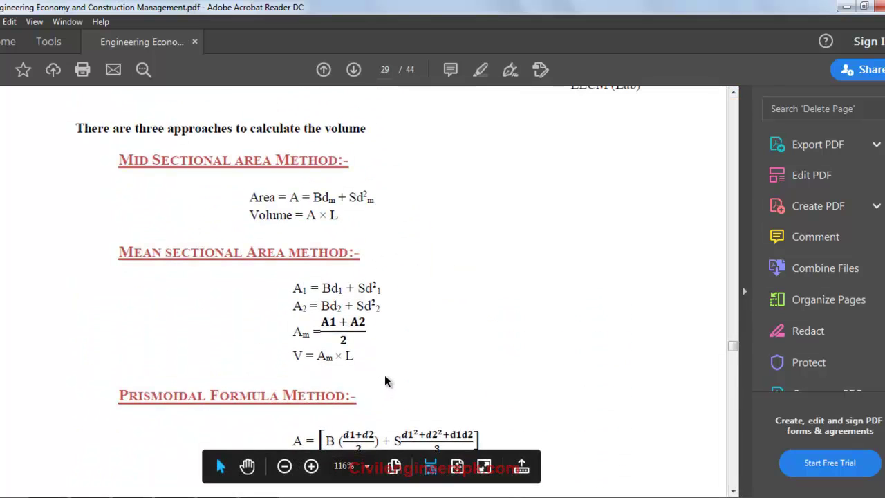
{"action": "scroll", "coordinate": [512, 332], "scroll_direction": "down", "scroll_amount": 10}
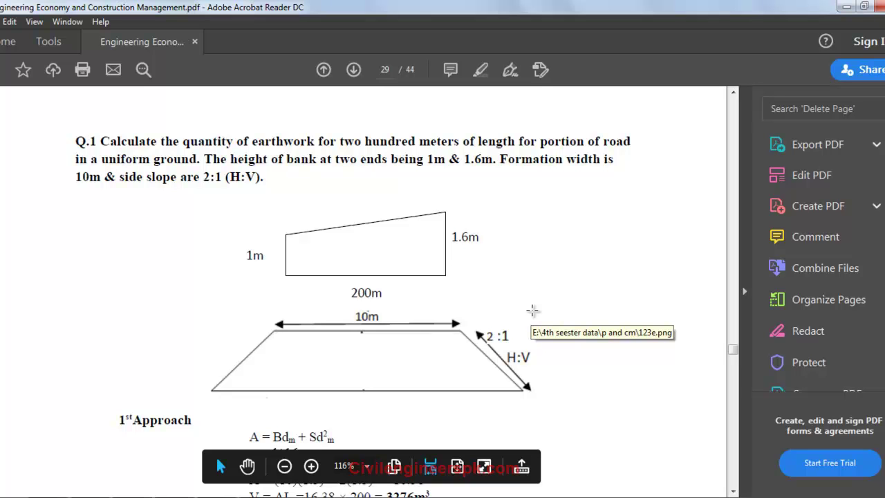
{"action": "scroll", "coordinate": [533, 311], "scroll_direction": "down", "scroll_amount": 10}
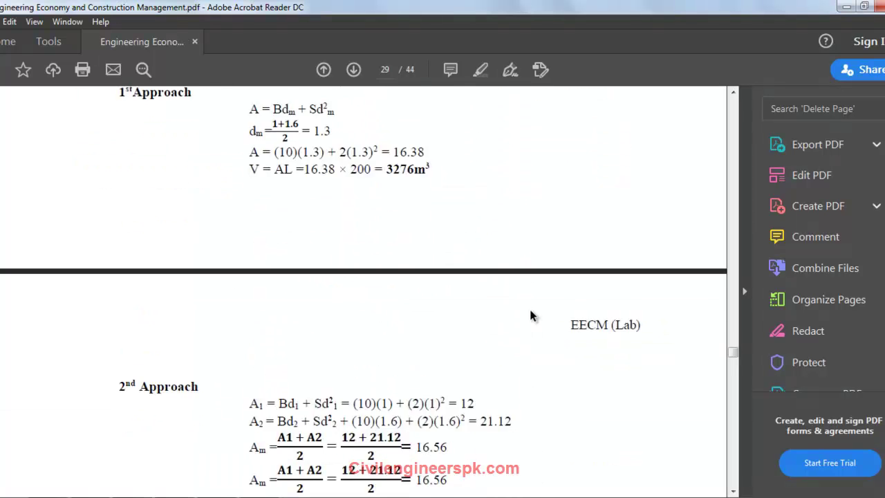
{"action": "scroll", "coordinate": [531, 316], "scroll_direction": "down", "scroll_amount": 6}
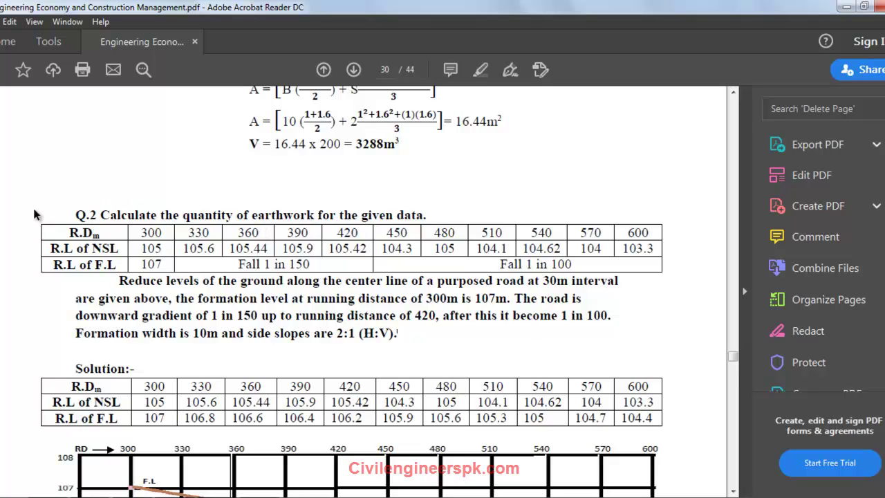
{"action": "left_click_drag", "start_coordinate": [76, 215], "coordinate": [398, 333]}
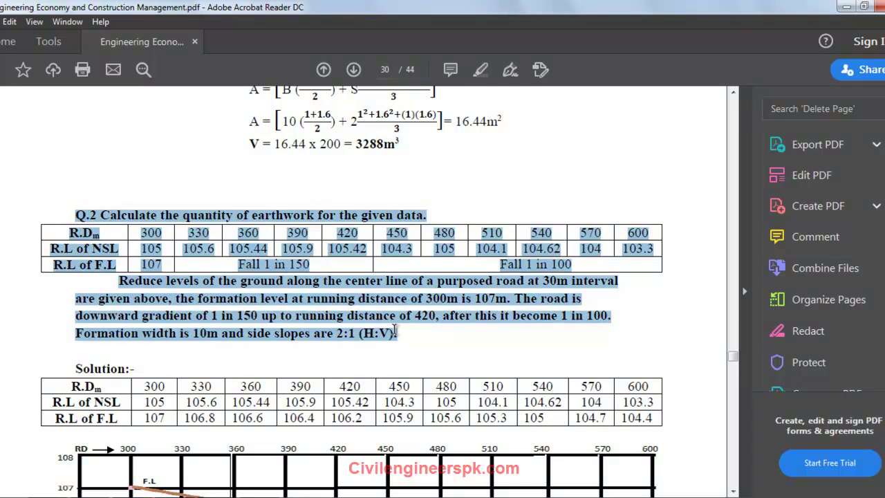
{"action": "left_click", "coordinate": [397, 333]}
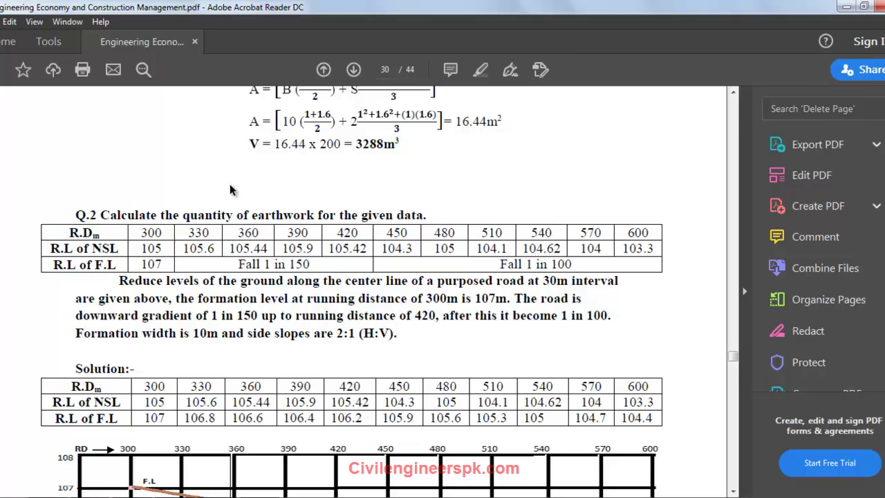
{"action": "left_click_drag", "start_coordinate": [252, 215], "coordinate": [336, 217]}
{"action": "left_click", "coordinate": [318, 218]}
{"action": "left_click_drag", "start_coordinate": [87, 251], "coordinate": [116, 264]}
{"action": "left_click", "coordinate": [109, 266]}
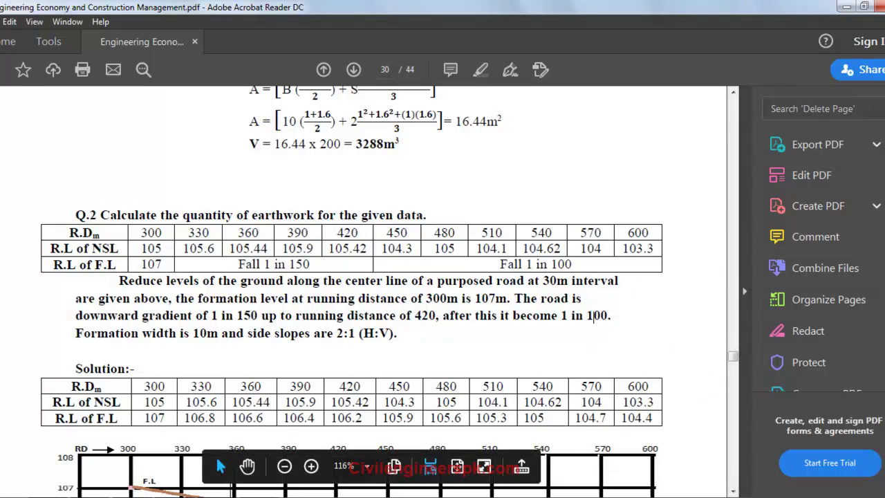
Step: Switch to Excel, paste the screenshot of the PDF page and crop away everything above the Q.2 heading
{"action": "key", "text": "alt+Tab"}
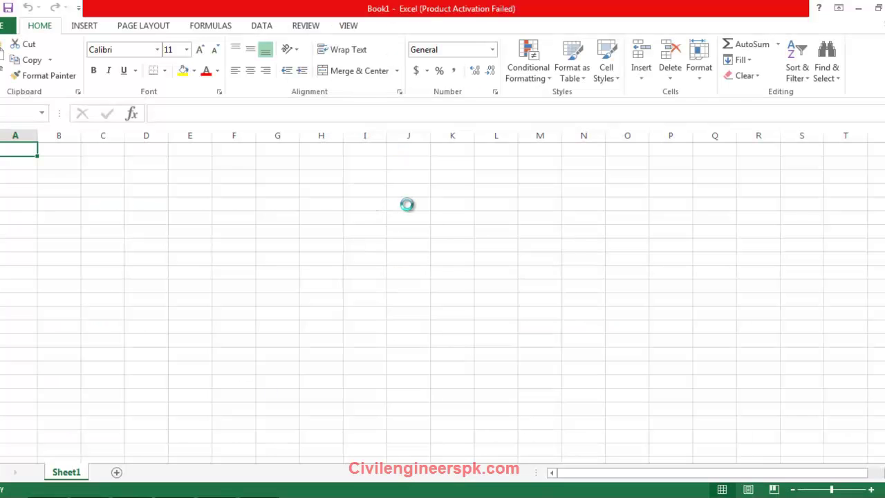
{"action": "key", "text": "ctrl+v"}
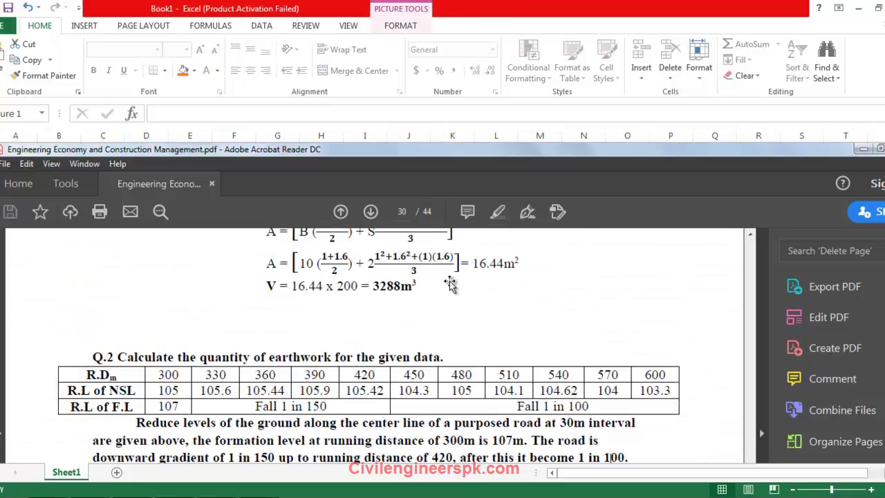
{"action": "left_click", "coordinate": [404, 26]}
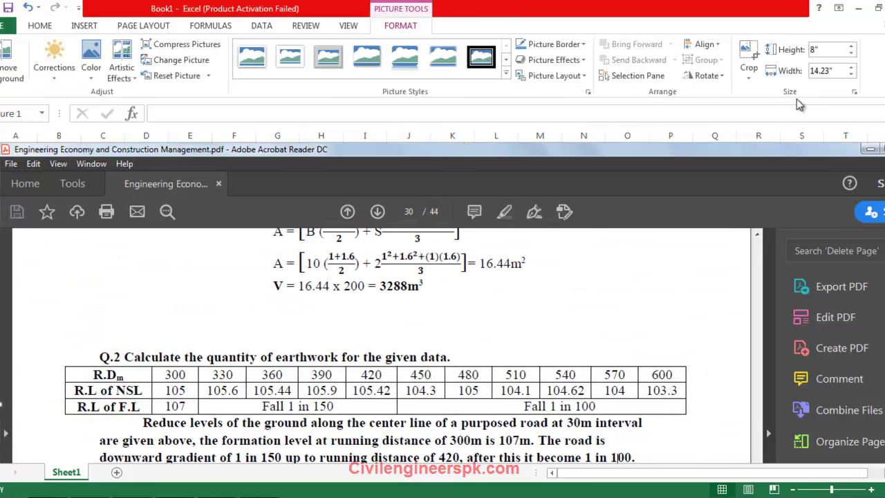
{"action": "left_click", "coordinate": [758, 59]}
{"action": "left_click_drag", "start_coordinate": [454, 142], "coordinate": [452, 343]}
{"action": "scroll", "coordinate": [453, 342], "scroll_direction": "down", "scroll_amount": 3}
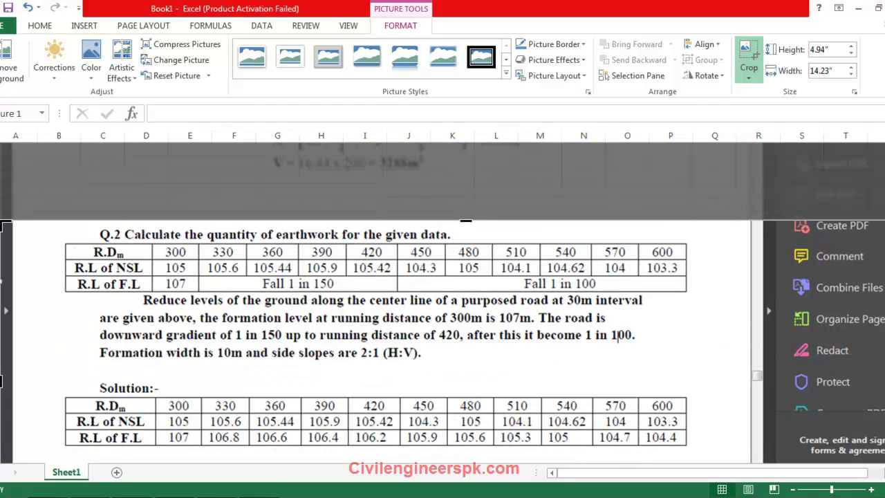
Step: Crop the picture's left, bottom and right sides so only the Q.2 question text and data table remain
{"action": "scroll", "coordinate": [162, 336], "scroll_direction": "down", "scroll_amount": 1}
{"action": "left_click_drag", "start_coordinate": [7, 339], "coordinate": [55, 337]}
{"action": "scroll", "coordinate": [397, 326], "scroll_direction": "down", "scroll_amount": 2}
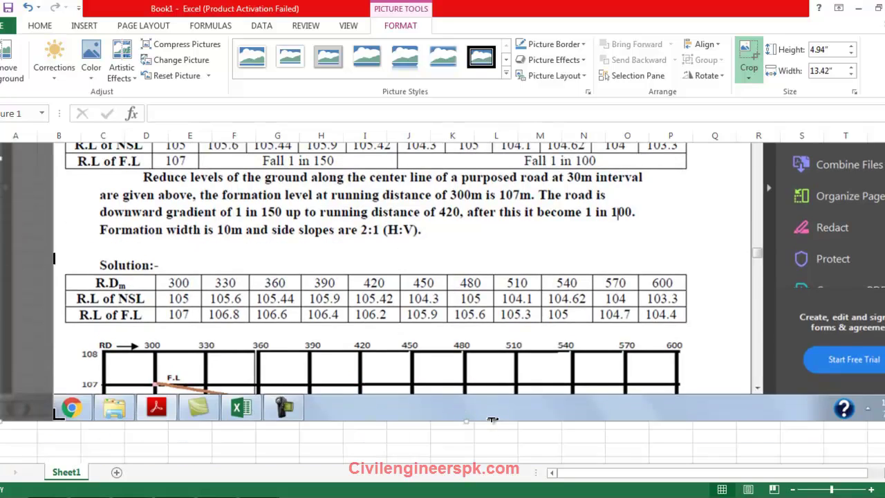
{"action": "left_click_drag", "start_coordinate": [484, 418], "coordinate": [484, 242]}
{"action": "scroll", "coordinate": [811, 312], "scroll_direction": "up", "scroll_amount": 3}
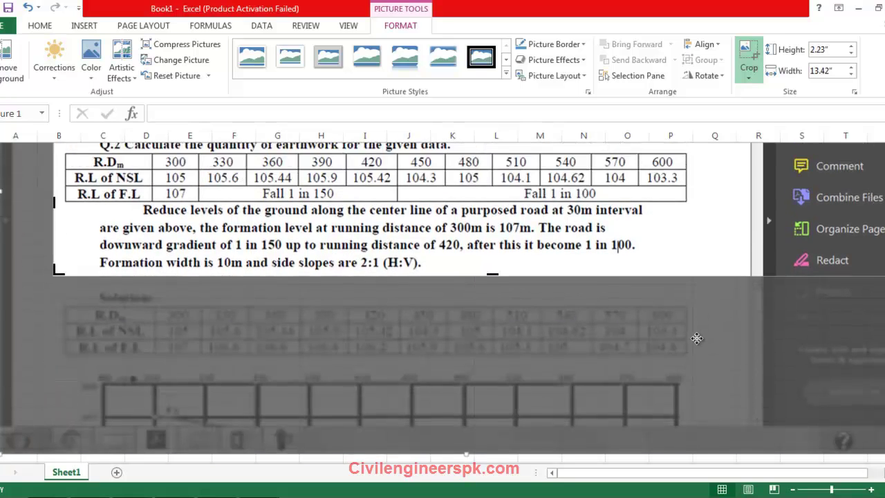
{"action": "left_click_drag", "start_coordinate": [788, 472], "coordinate": [798, 473]}
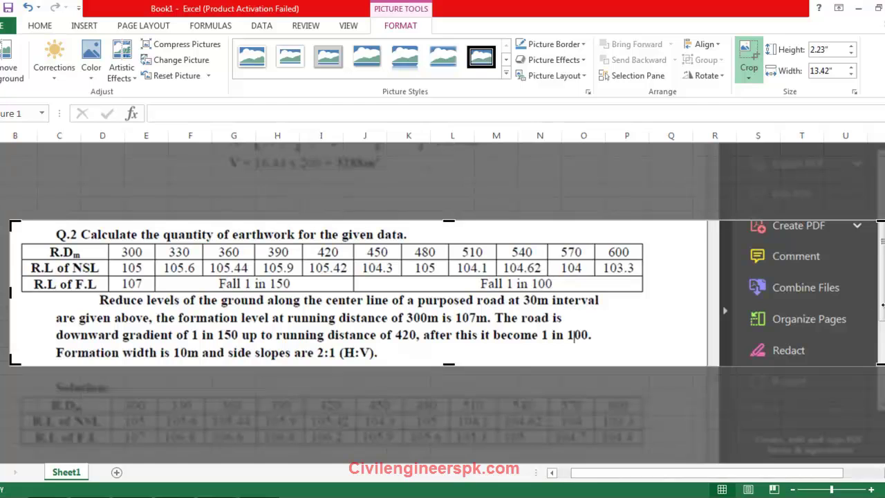
{"action": "left_click_drag", "start_coordinate": [739, 291], "coordinate": [654, 276]}
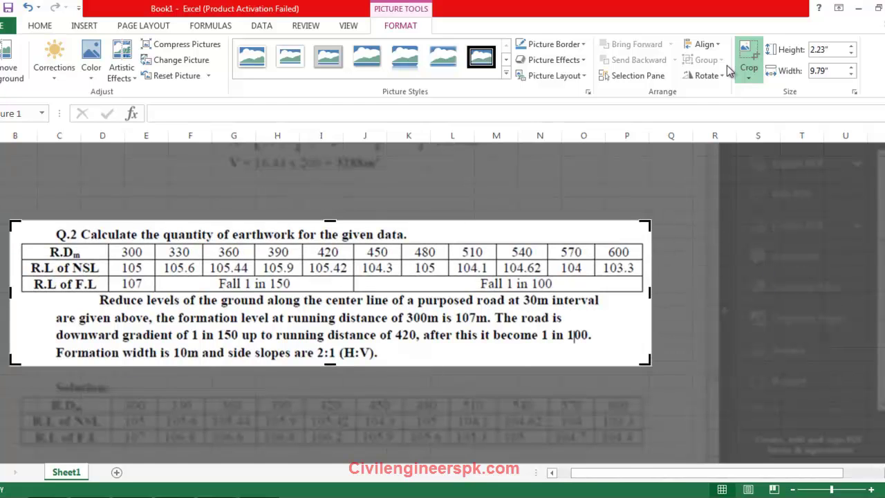
{"action": "key", "text": "Escape"}
Step: Move the cropped Q.2 picture lower on the sheet, leaving several empty rows above it for the calculation table
{"action": "left_click_drag", "start_coordinate": [192, 287], "coordinate": [393, 233]}
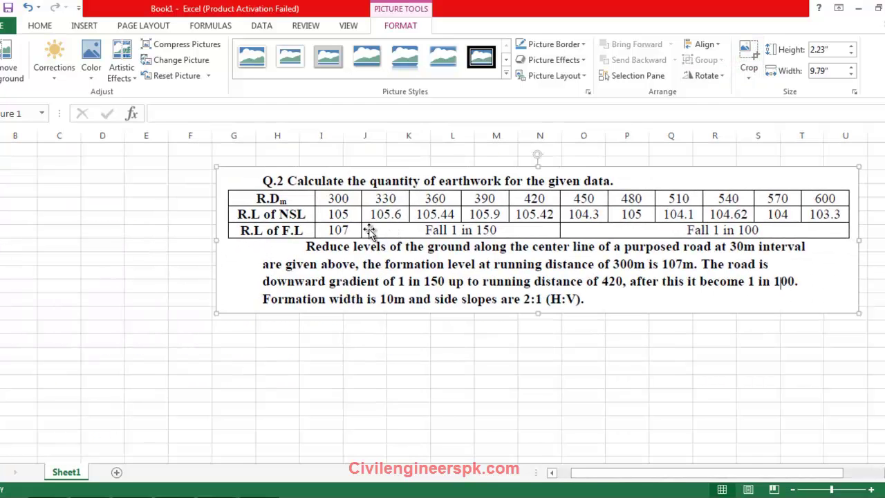
{"action": "left_click_drag", "start_coordinate": [336, 229], "coordinate": [385, 231]}
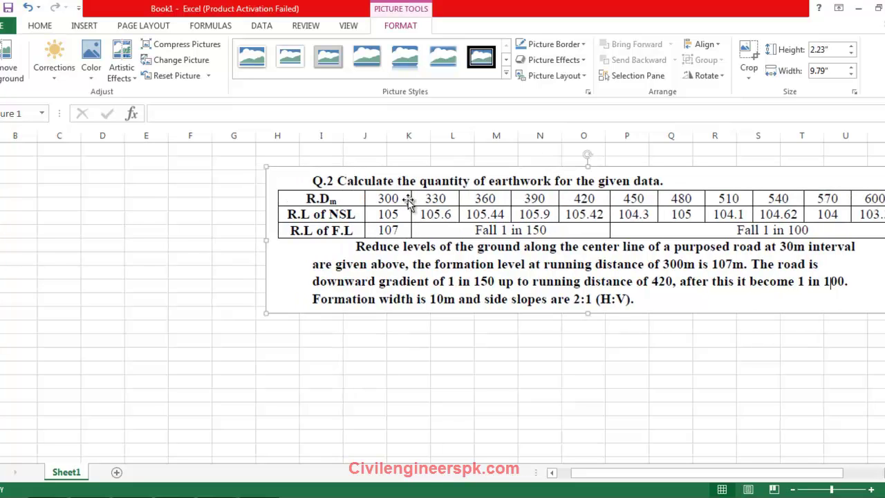
{"action": "left_click_drag", "start_coordinate": [482, 193], "coordinate": [517, 235]}
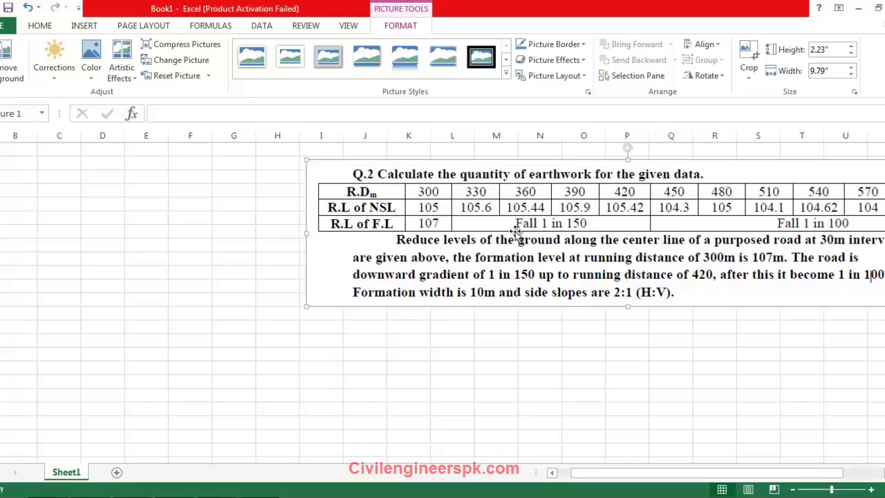
{"action": "left_click", "coordinate": [113, 207]}
{"action": "left_click_drag", "start_coordinate": [371, 206], "coordinate": [169, 214]}
Step: Label cell E13 as RDm and enter the first running distance, 300, in F13
{"action": "left_click", "coordinate": [159, 192]}
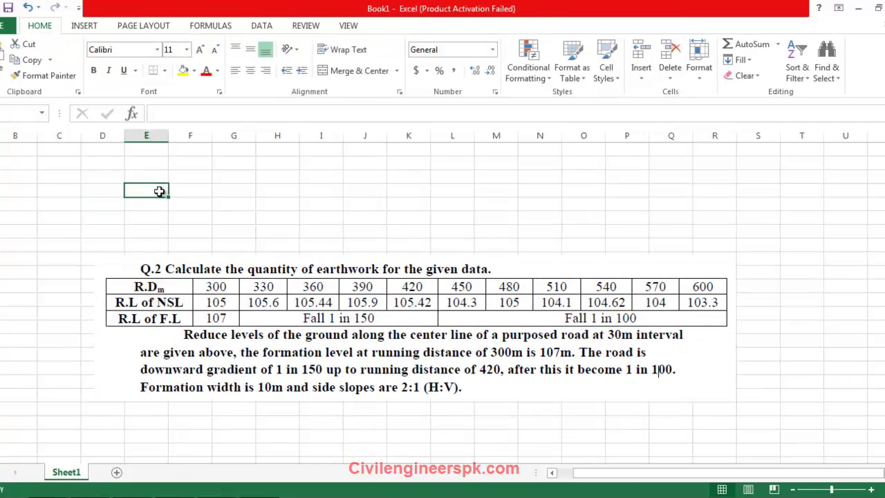
{"action": "type", "text": "RD"}
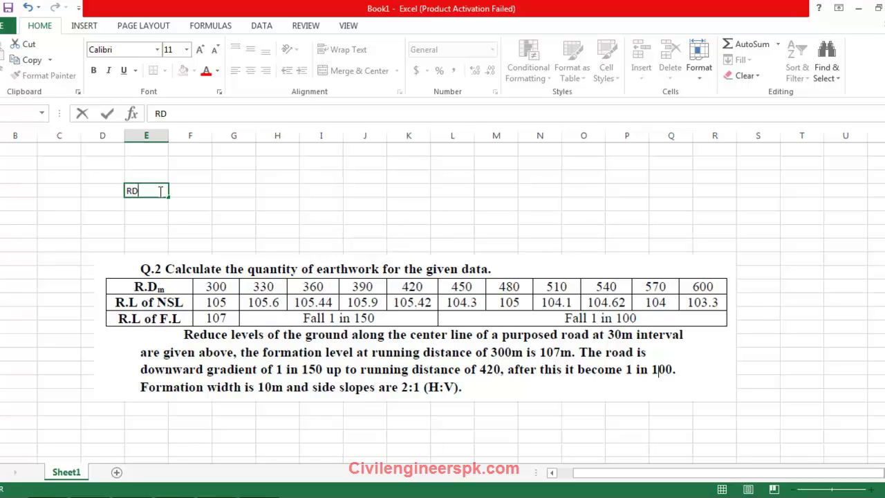
{"action": "type", "text": "m"}
{"action": "left_click", "coordinate": [198, 192]}
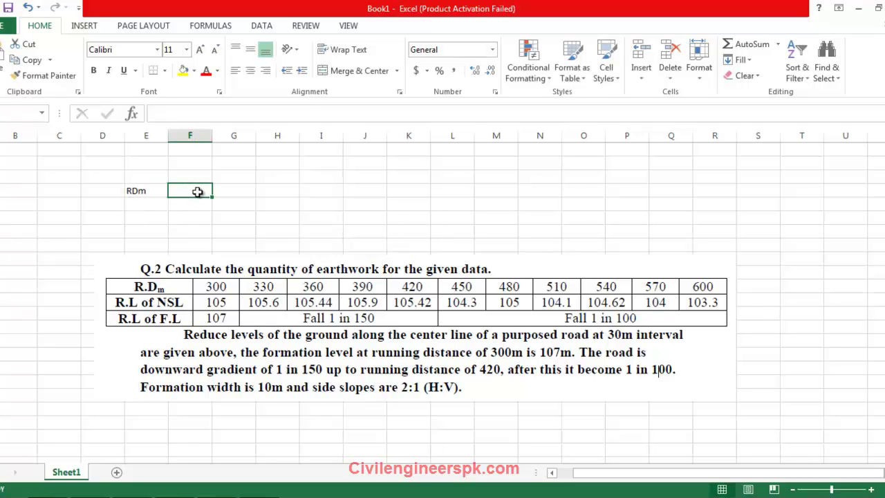
{"action": "type", "text": "300"}
{"action": "key", "text": "Tab"}
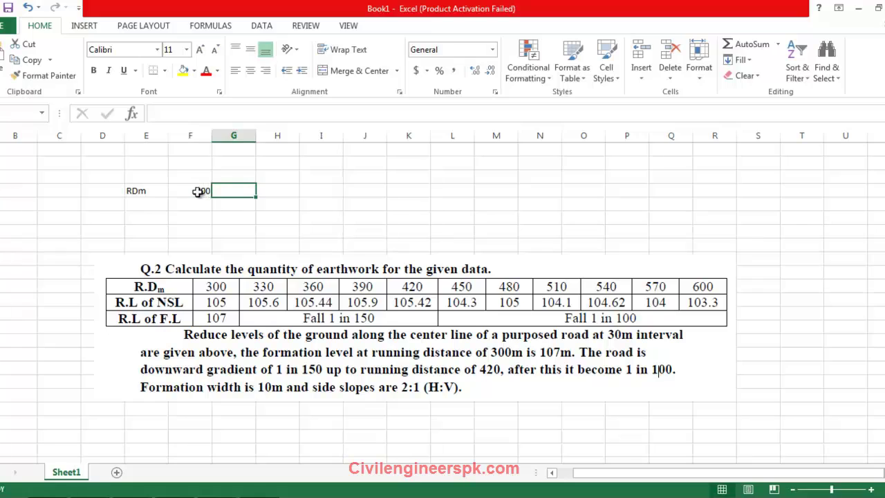
Step: Enter =F13+30 in G13 and fill the formula across to P13 to complete the running distances
{"action": "type", "text": "="}
{"action": "left_click", "coordinate": [198, 191]}
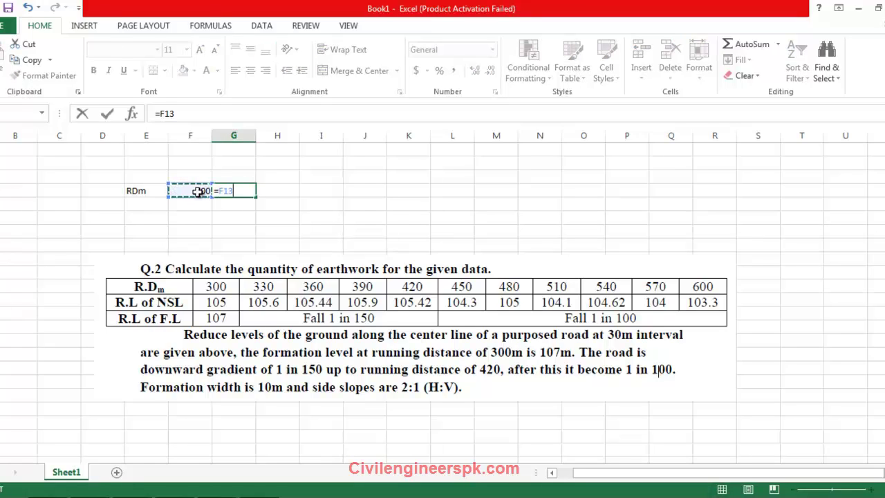
{"action": "type", "text": "+300"}
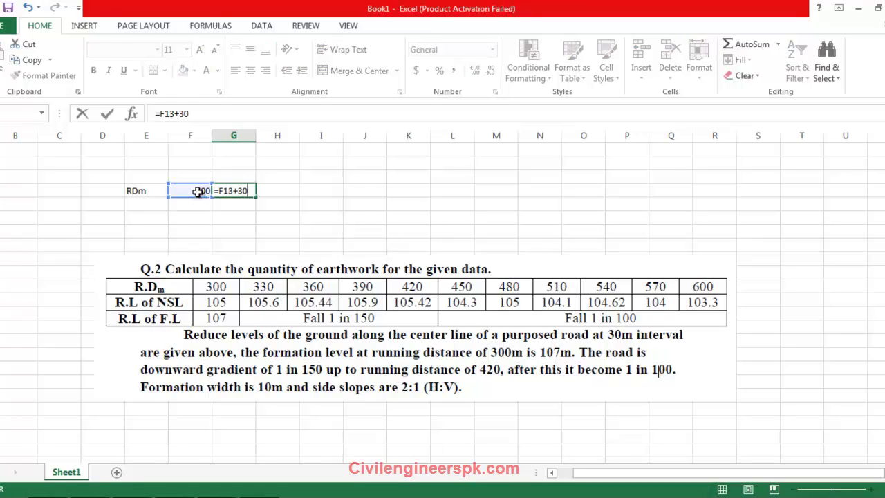
{"action": "key", "text": "Return"}
{"action": "left_click", "coordinate": [250, 194]}
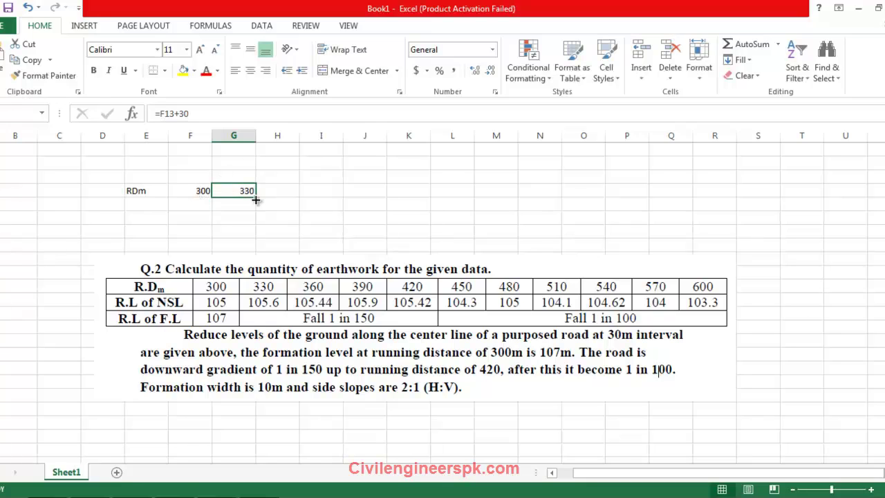
{"action": "left_click_drag", "start_coordinate": [256, 200], "coordinate": [626, 197]}
{"action": "left_click", "coordinate": [559, 197]}
{"action": "left_click", "coordinate": [544, 225]}
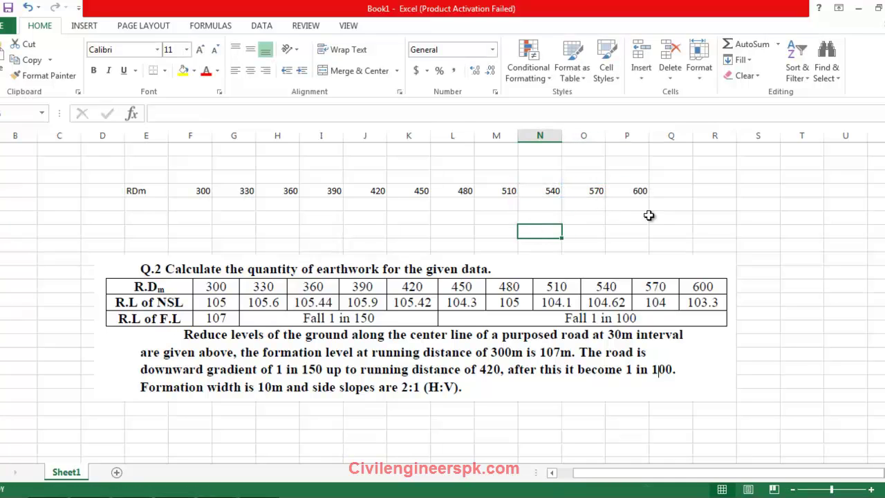
Step: Centre the contents of all worksheet cells horizontally and vertically
{"action": "key", "text": "ctrl+a"}
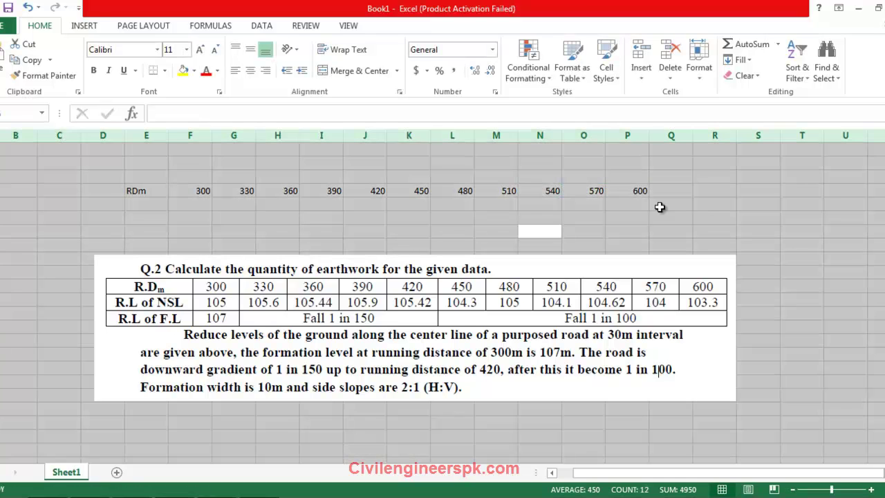
{"action": "left_click", "coordinate": [250, 71]}
{"action": "left_click", "coordinate": [251, 49]}
{"action": "left_click", "coordinate": [340, 192]}
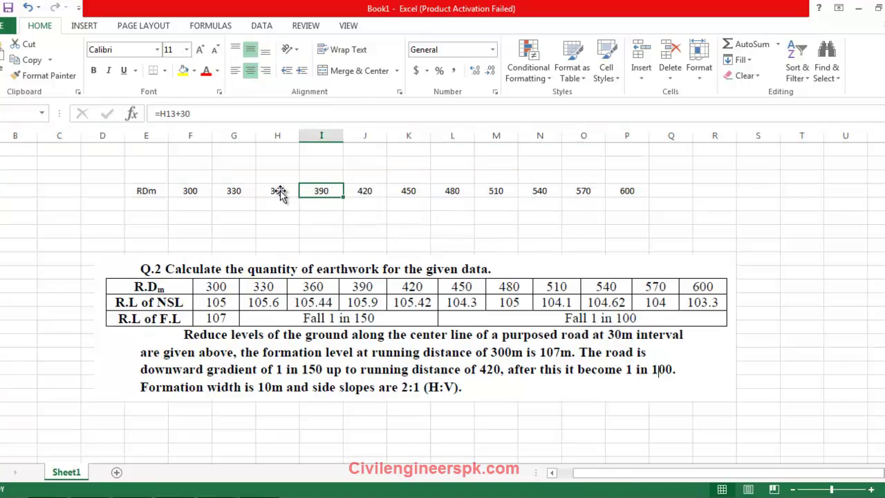
Step: Add the row label RL of NSL in the cell below RDm
{"action": "left_click", "coordinate": [159, 204]}
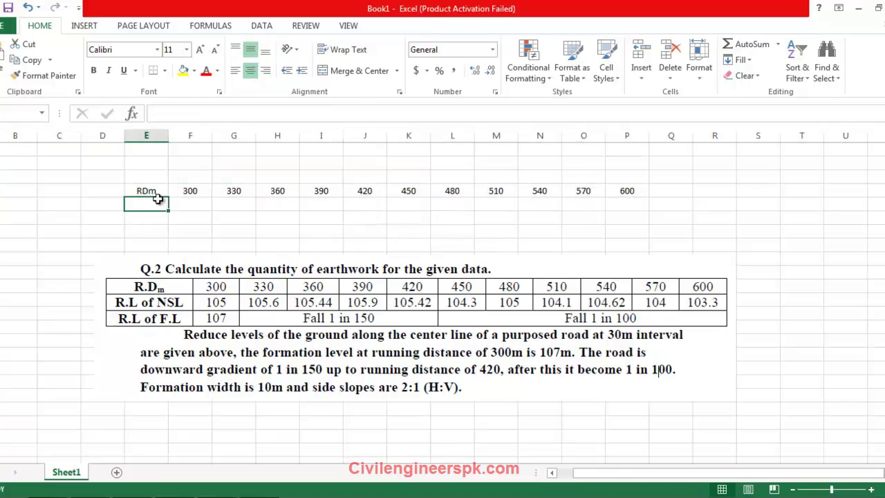
{"action": "type", "text": "RL of"}
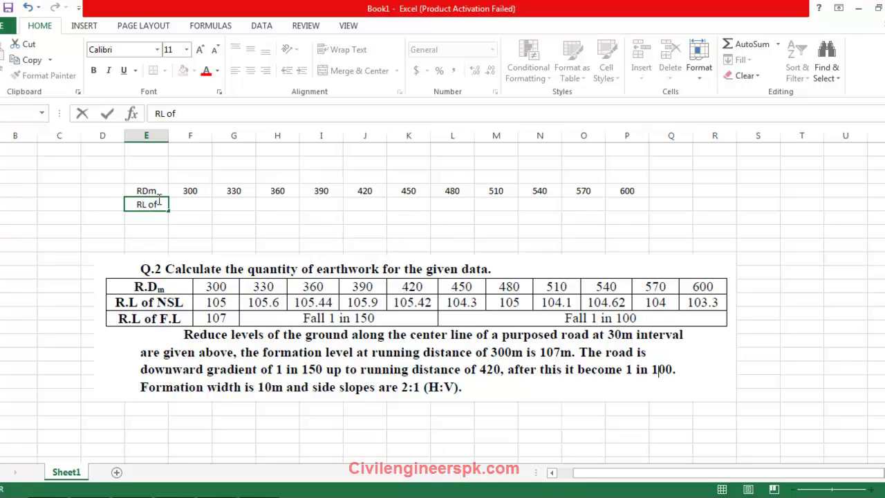
{"action": "type", "text": " NSLL"}
{"action": "key", "text": "BackSpace"}
{"action": "key", "text": "Return"}
Step: Enter the NSL levels 105, 105.6, 105.44, 105.9 and 105.42 in F14 to J14, for running distances 300 to 420
{"action": "left_click", "coordinate": [207, 202]}
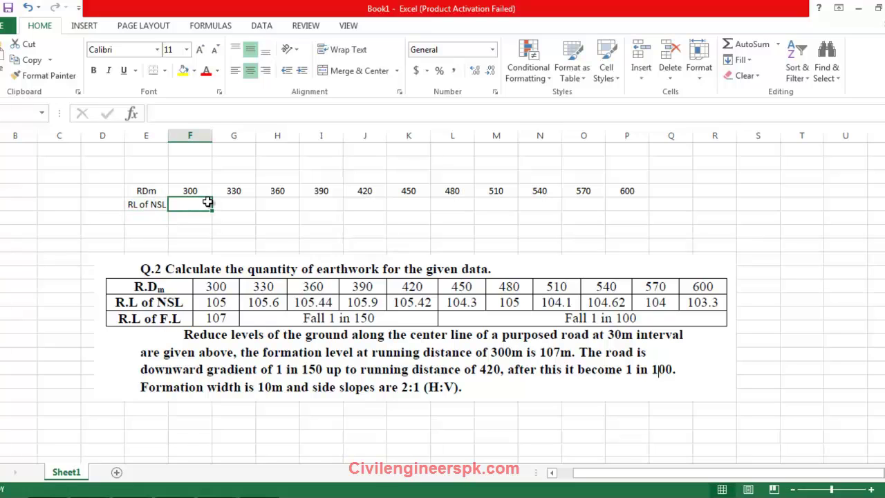
{"action": "type", "text": "105"}
{"action": "key", "text": "Tab"}
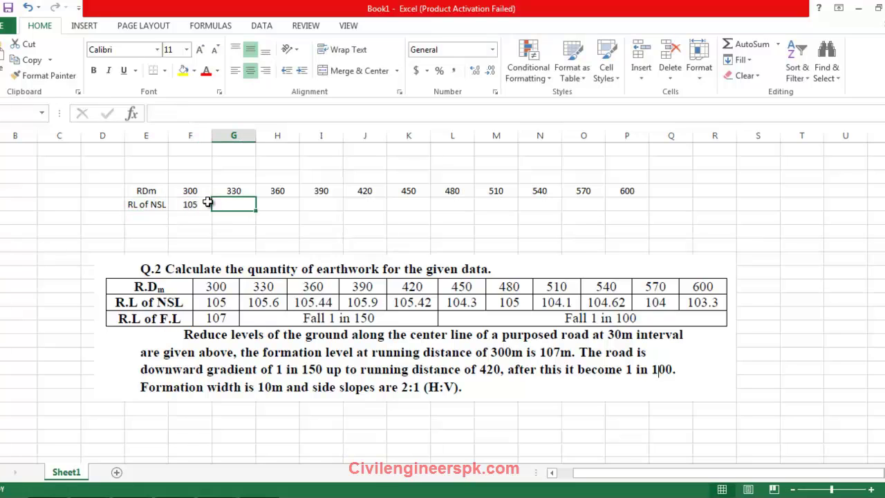
{"action": "type", "text": "105.6"}
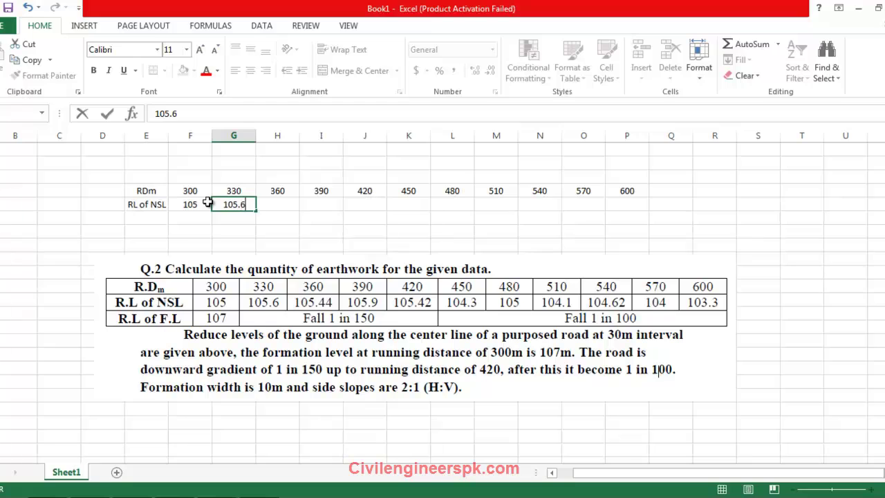
{"action": "key", "text": "Tab"}
{"action": "type", "text": "1"}
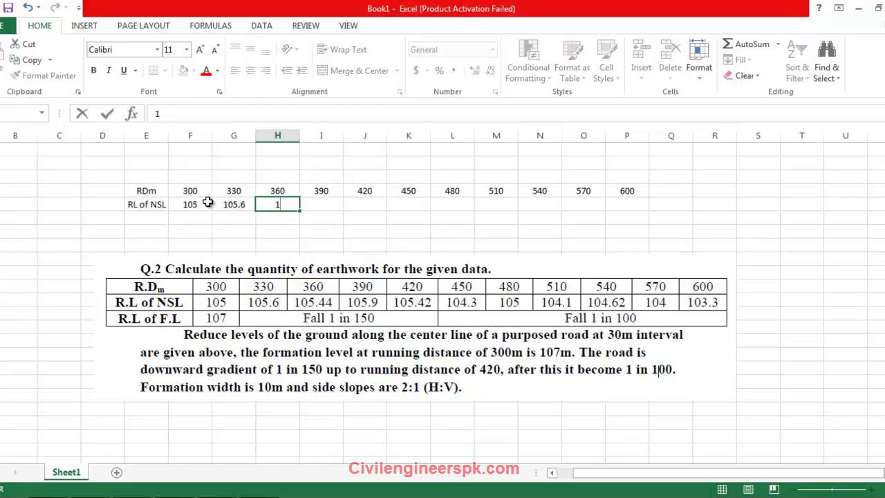
{"action": "type", "text": "05.44"}
{"action": "key", "text": "Tab"}
{"action": "type", "text": "105"}
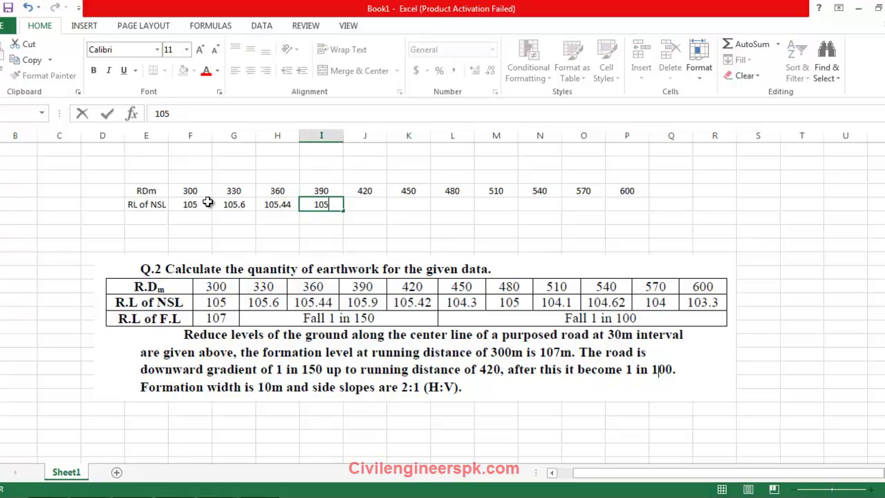
{"action": "type", "text": ".9"}
{"action": "key", "text": "Tab"}
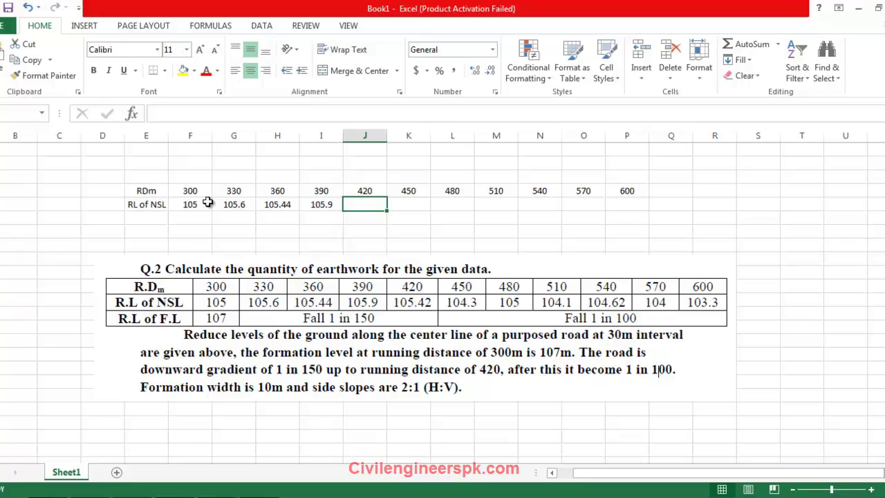
{"action": "type", "text": "105"}
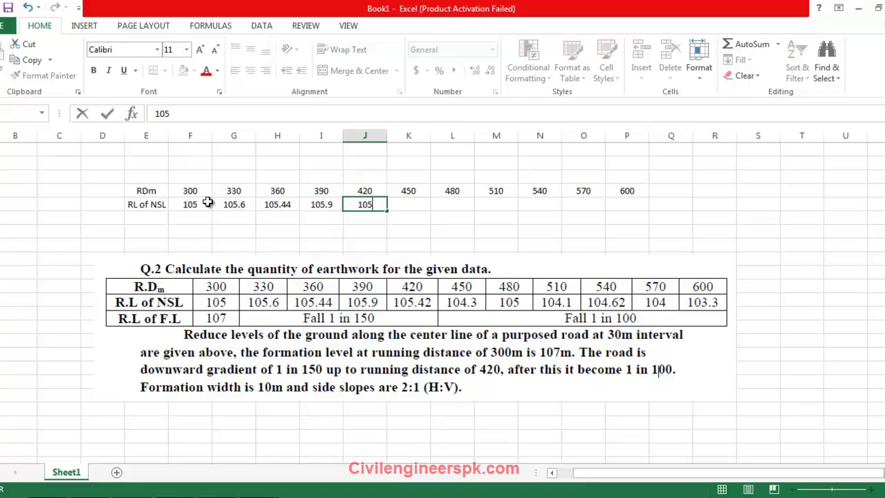
{"action": "type", "text": ".42"}
{"action": "key", "text": "Return"}
{"action": "key", "text": "Up"}
{"action": "key", "text": "Right"}
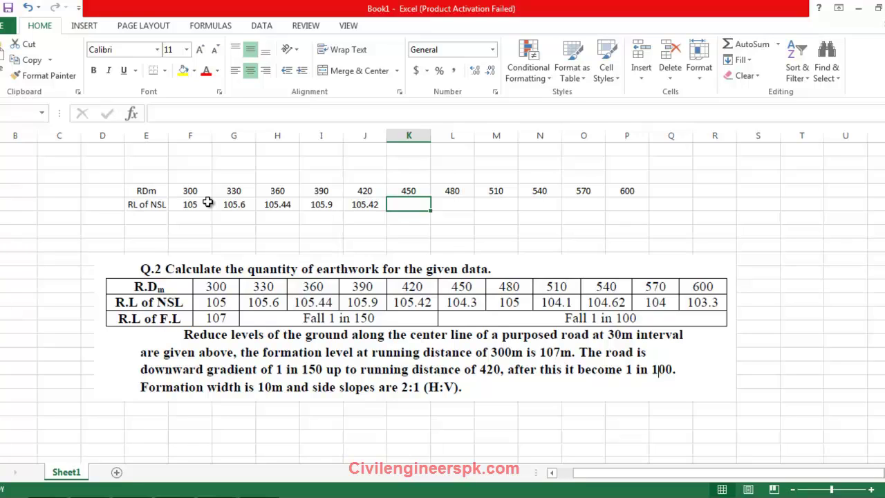
Step: Enter the NSL levels 104.3, 105, 104.1, 104.62, 104 and 103.3 in K14 to P14, for running distances 450 to 600
{"action": "type", "text": "10"}
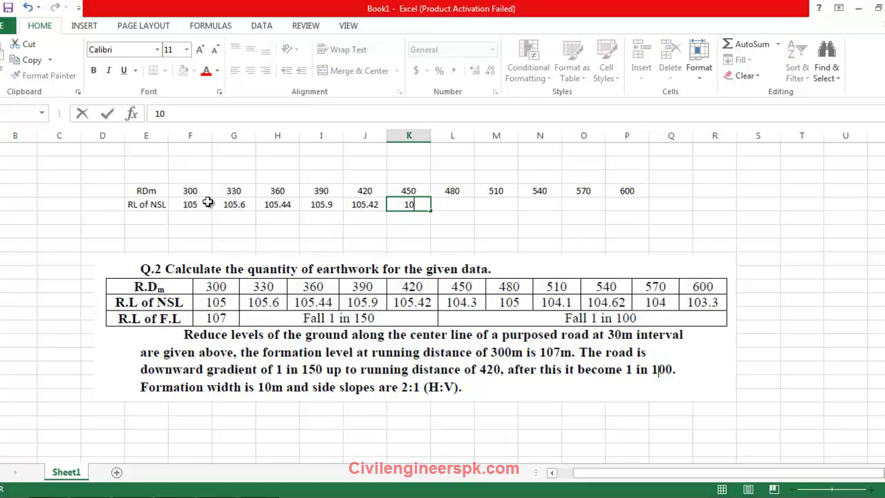
{"action": "type", "text": "4.3"}
{"action": "key", "text": "Tab"}
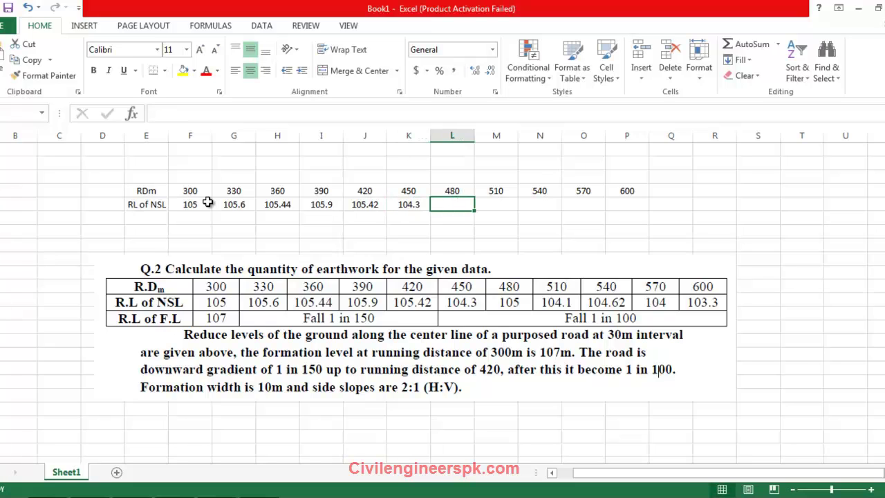
{"action": "type", "text": "105"}
{"action": "key", "text": "Tab"}
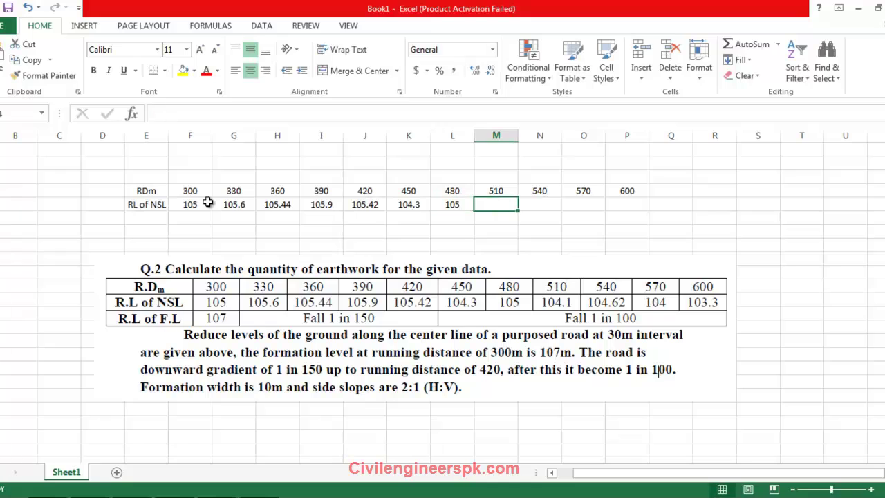
{"action": "type", "text": "104"}
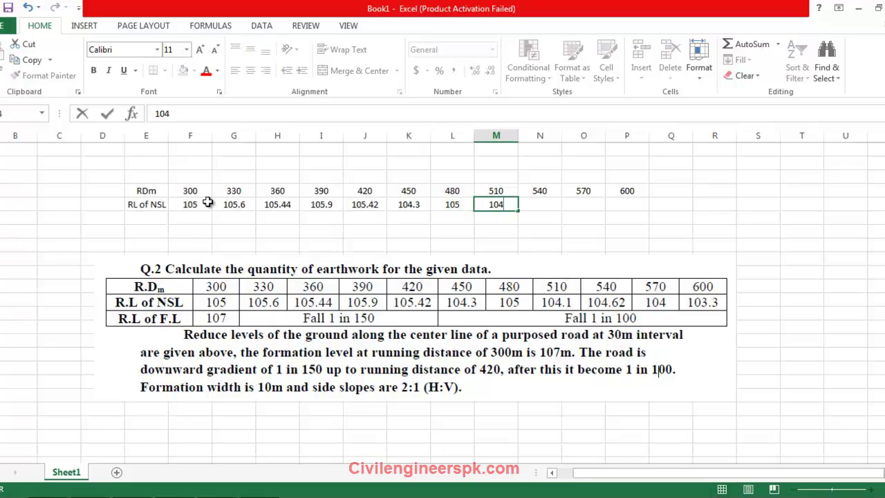
{"action": "type", "text": ".1"}
{"action": "key", "text": "Tab"}
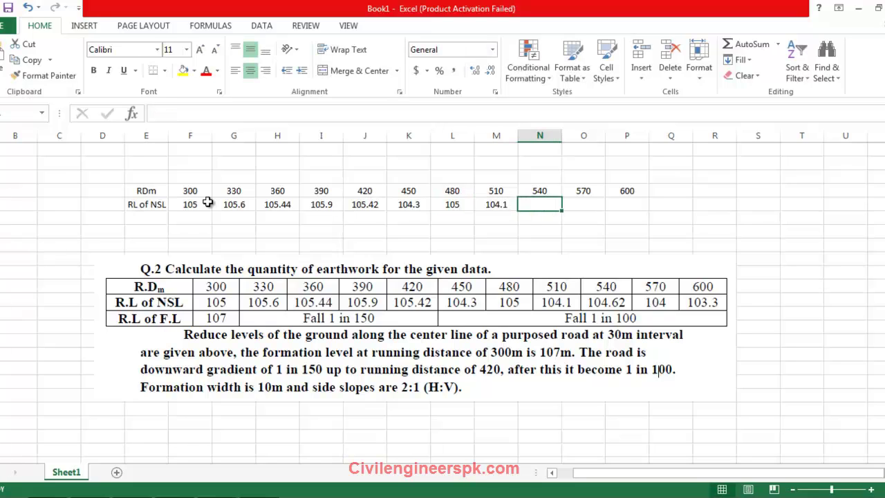
{"action": "type", "text": "104."}
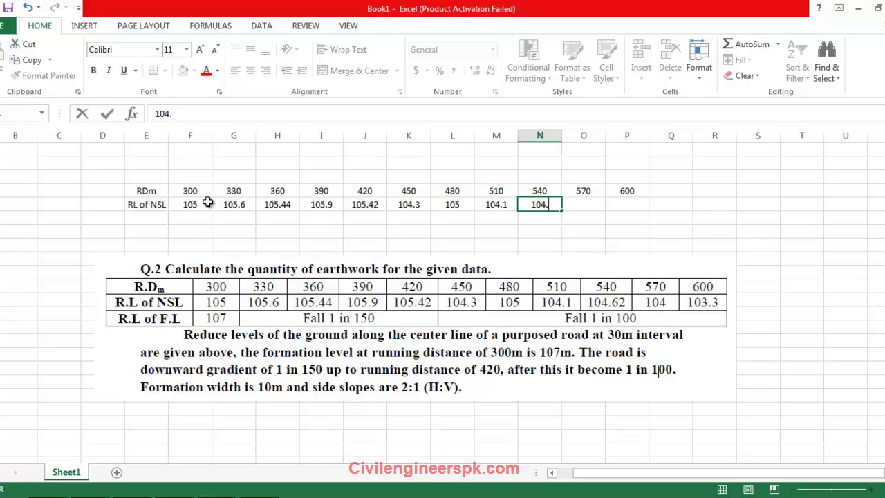
{"action": "type", "text": "62"}
{"action": "key", "text": "Tab"}
{"action": "type", "text": "104"}
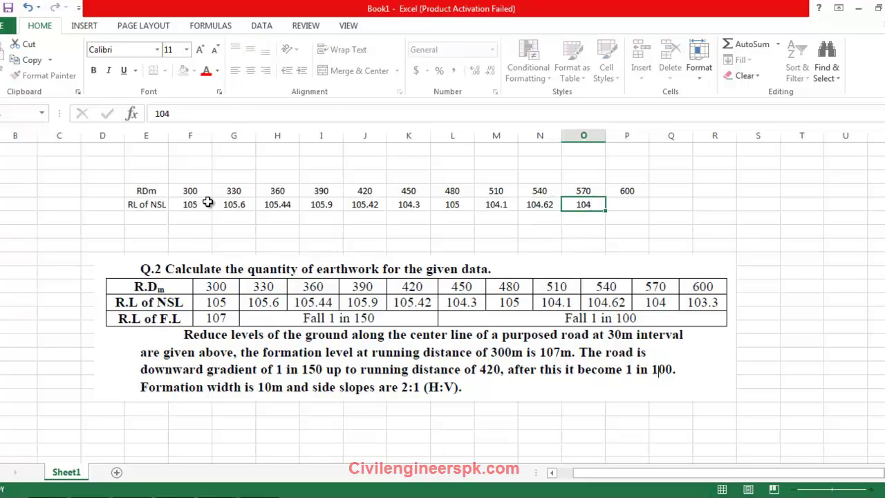
{"action": "key", "text": "Tab"}
{"action": "type", "text": "103.3"}
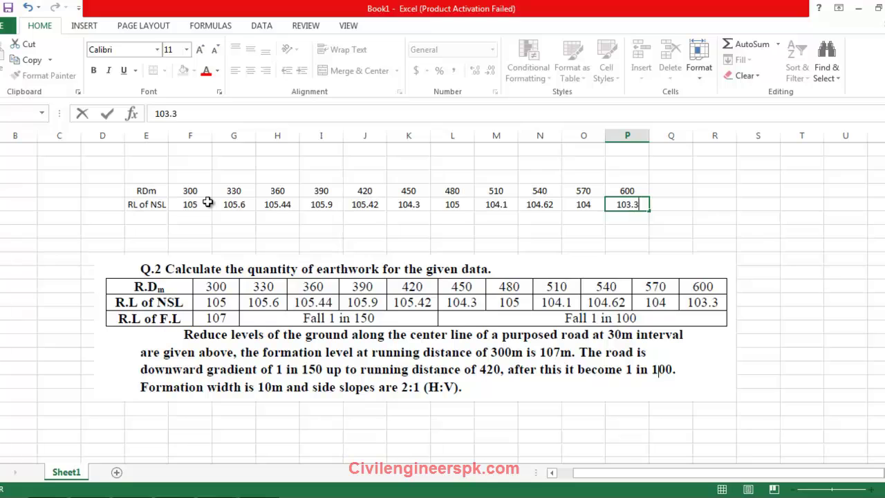
{"action": "key", "text": "Return"}
Step: Copy the RL of NSL label down into E15 and change it to RL of FL
{"action": "left_click", "coordinate": [164, 205]}
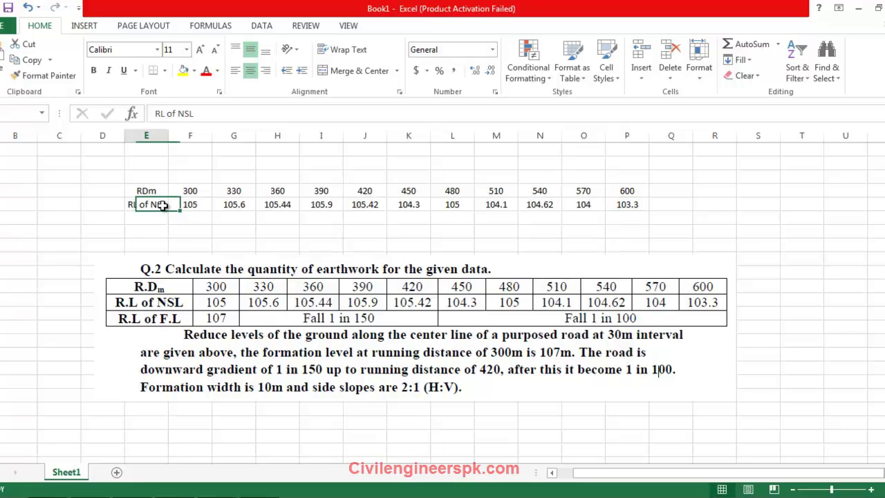
{"action": "mouse_move", "coordinate": [167, 211]}
{"action": "left_mouse_down"}
{"action": "mouse_move", "coordinate": [170, 222]}
{"action": "mouse_move", "coordinate": [158, 218]}
{"action": "left_mouse_up"}
{"action": "double_click", "coordinate": [151, 218]}
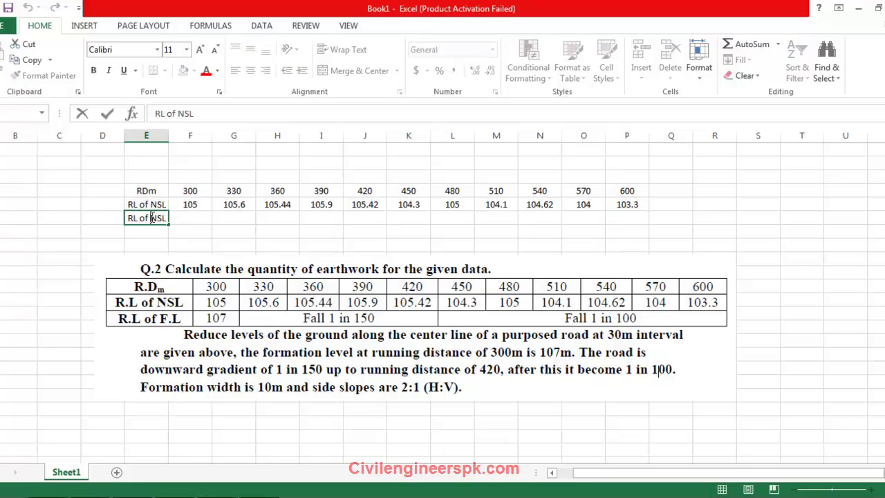
{"action": "double_click", "coordinate": [155, 216]}
{"action": "type", "text": "FL"}
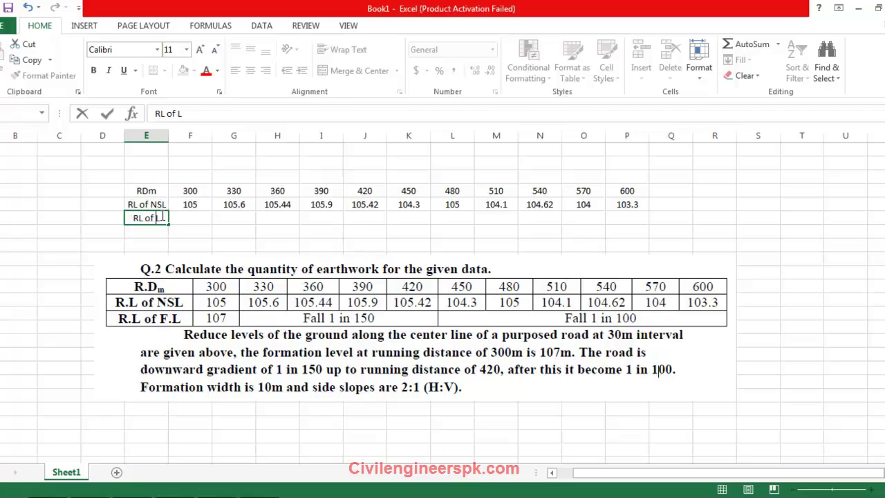
Step: Enter the starting formation level 107 in F15, for running distance 300
{"action": "left_click", "coordinate": [219, 221]}
{"action": "key", "text": "Left"}
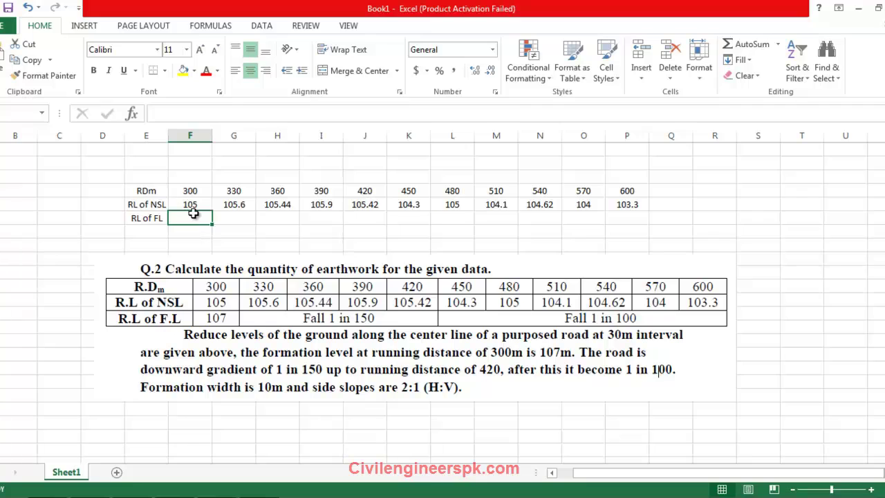
{"action": "type", "text": "107"}
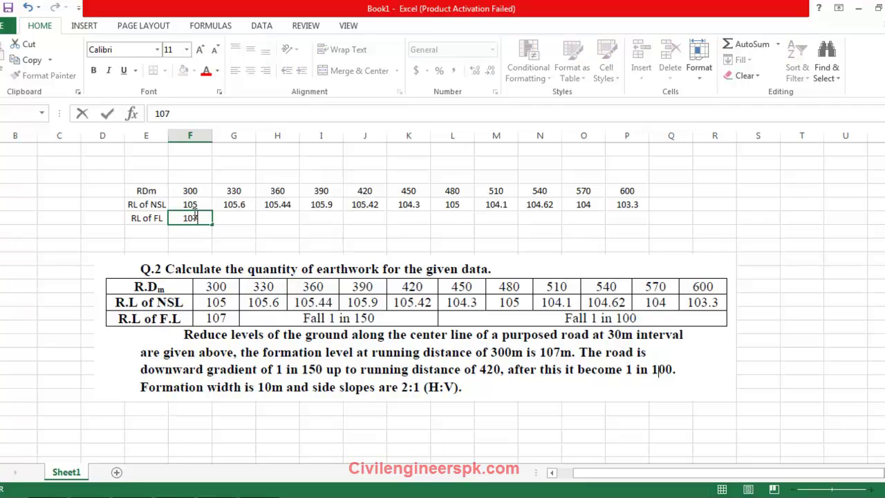
{"action": "key", "text": "Tab"}
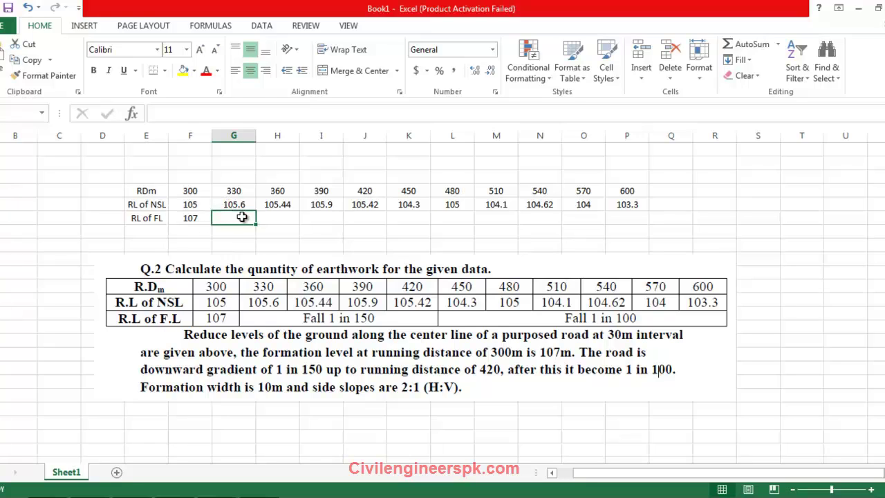
Step: Enter the gradient formula =(1/150) in G15, in the RL of FL row
{"action": "type", "text": "="}
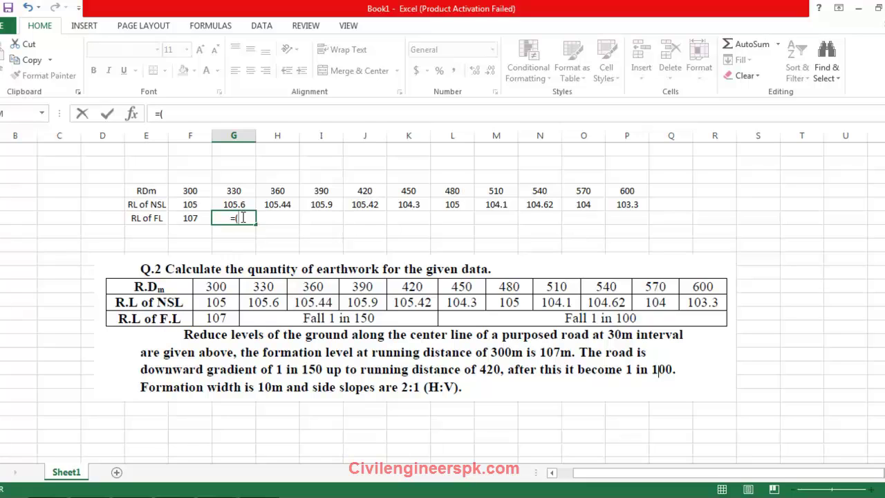
{"action": "type", "text": "(1/150)"}
{"action": "key", "text": "Return"}
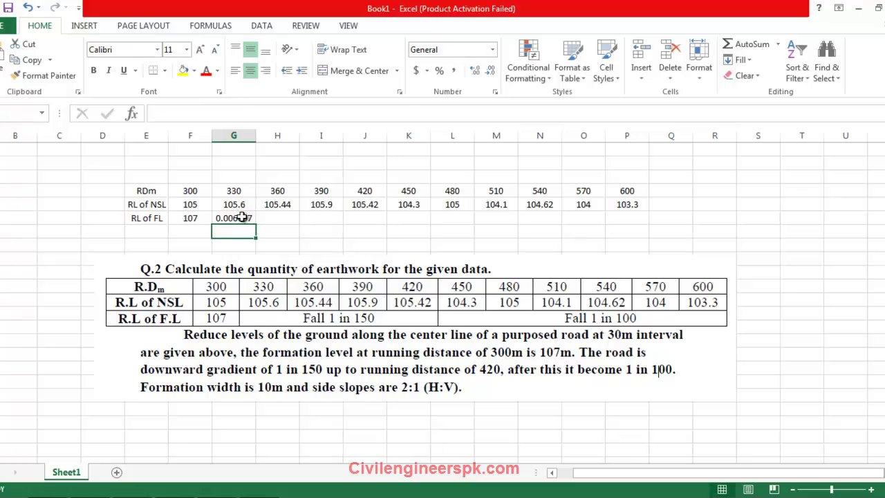
Step: Extend the gradient formula in G15 to =(1/150)*(G13-F13) to get the fall between the first two running distances
{"action": "left_click", "coordinate": [254, 217]}
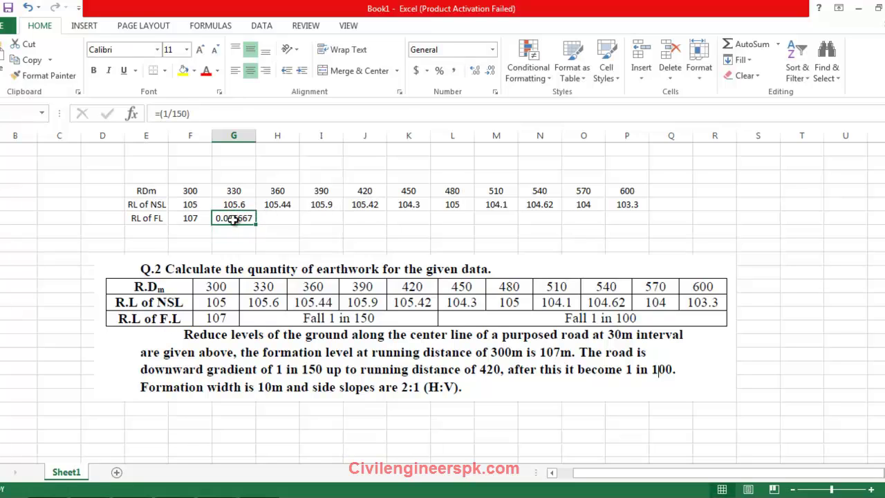
{"action": "double_click", "coordinate": [223, 220]}
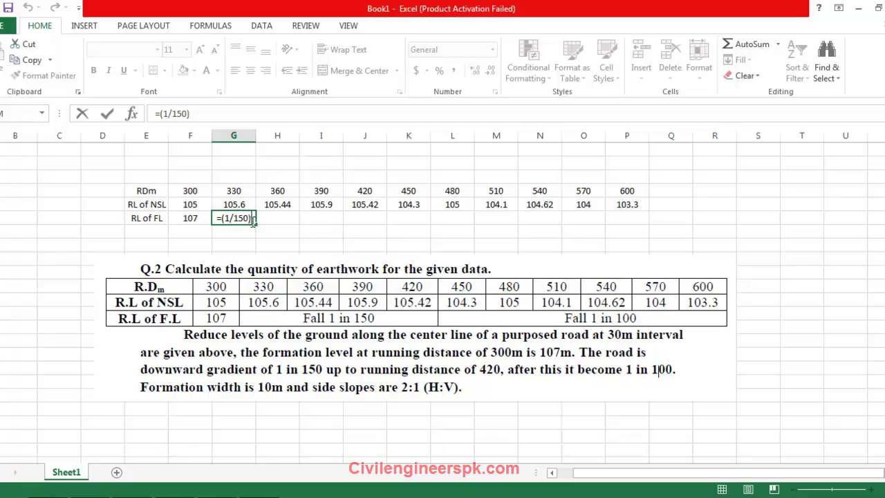
{"action": "type", "text": "*"}
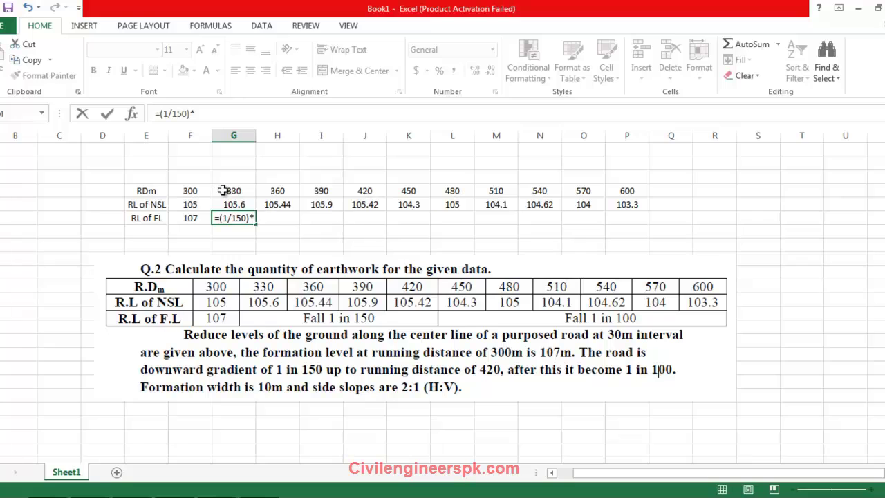
{"action": "type", "text": "("}
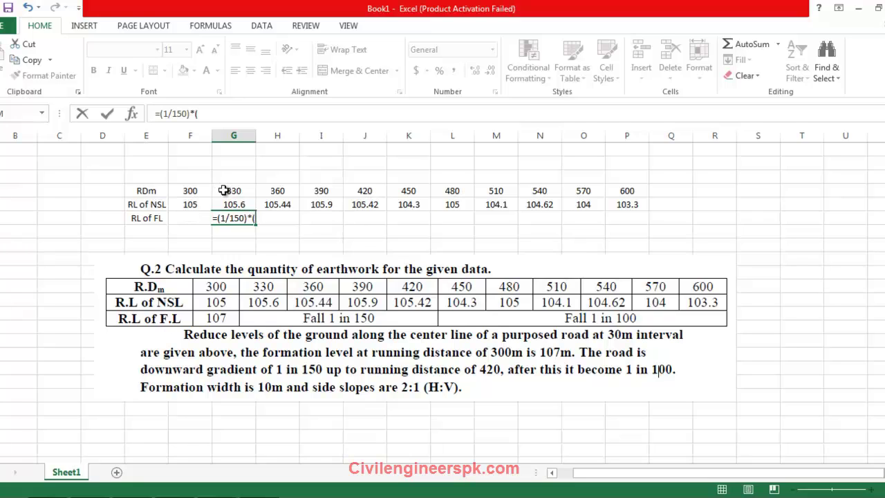
{"action": "left_click", "coordinate": [227, 191]}
{"action": "type", "text": "-"}
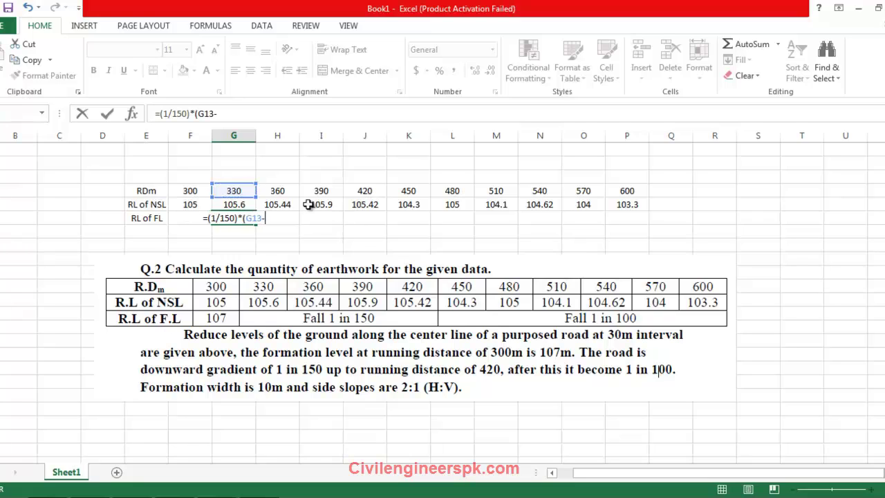
{"action": "left_click", "coordinate": [191, 190]}
{"action": "type", "text": ")"}
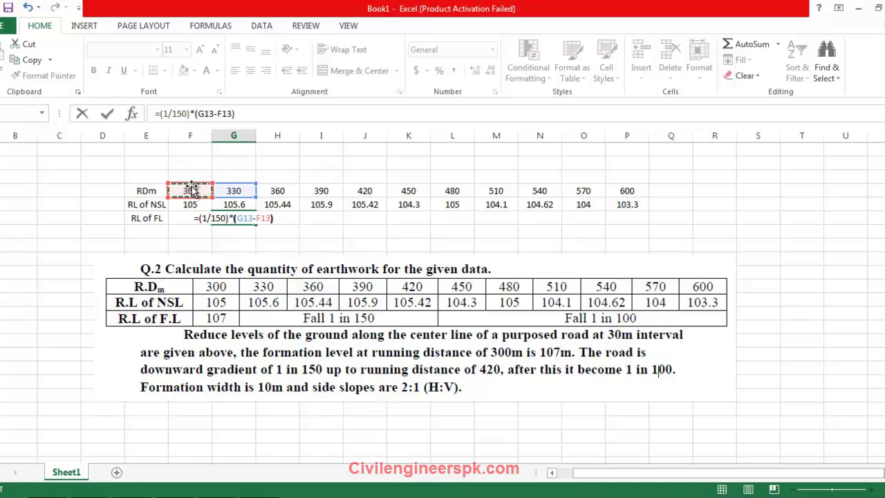
{"action": "key", "text": "Return"}
Step: Subtract the fall from the previous formation level by changing the G15 formula to =F15-((1/150)*(G13-F13))
{"action": "left_click", "coordinate": [234, 217]}
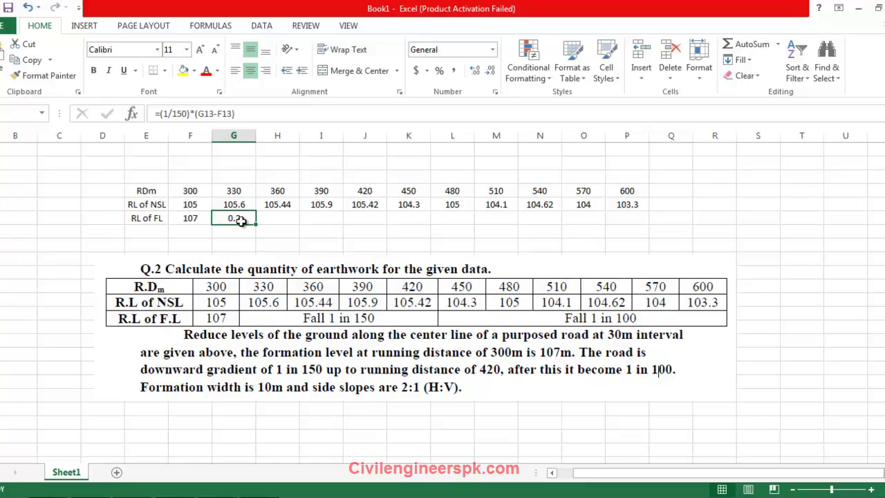
{"action": "double_click", "coordinate": [240, 218]}
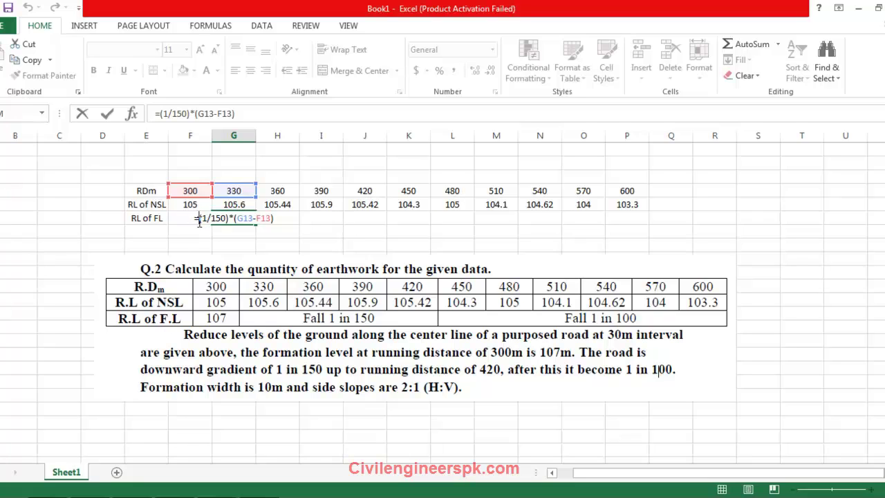
{"action": "left_click", "coordinate": [190, 225]}
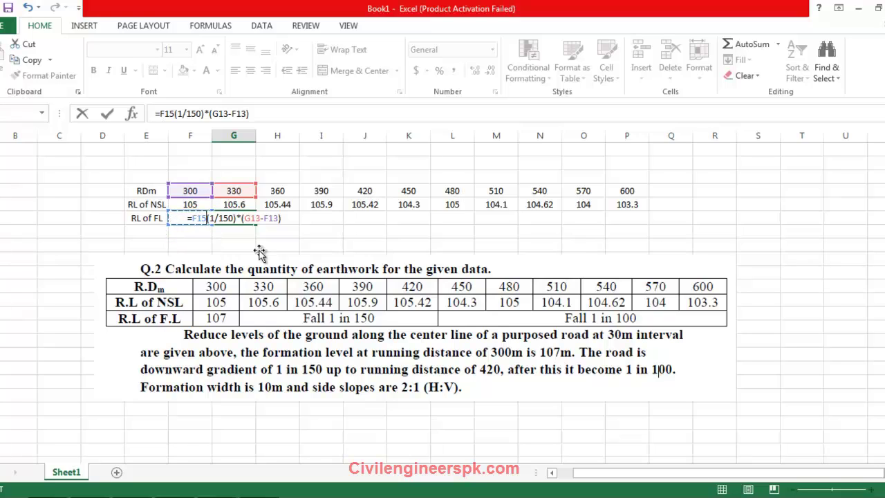
{"action": "type", "text": "-("}
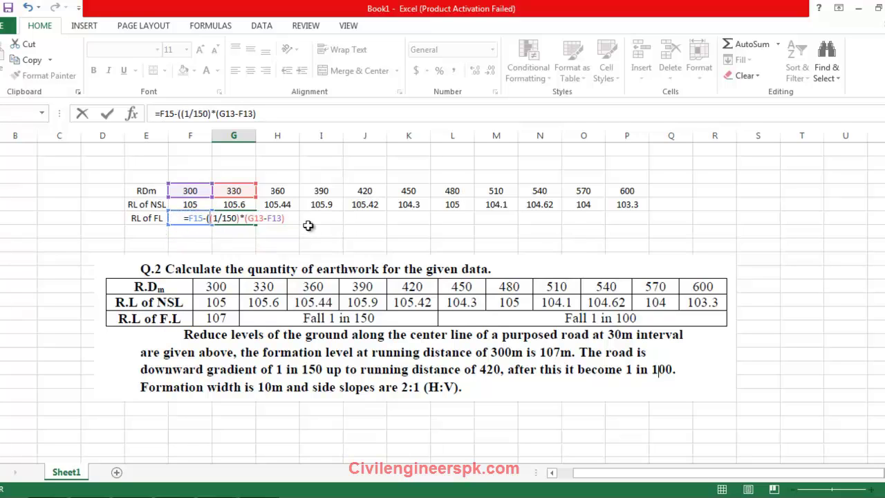
{"action": "type", "text": ")"}
{"action": "key", "text": "Return"}
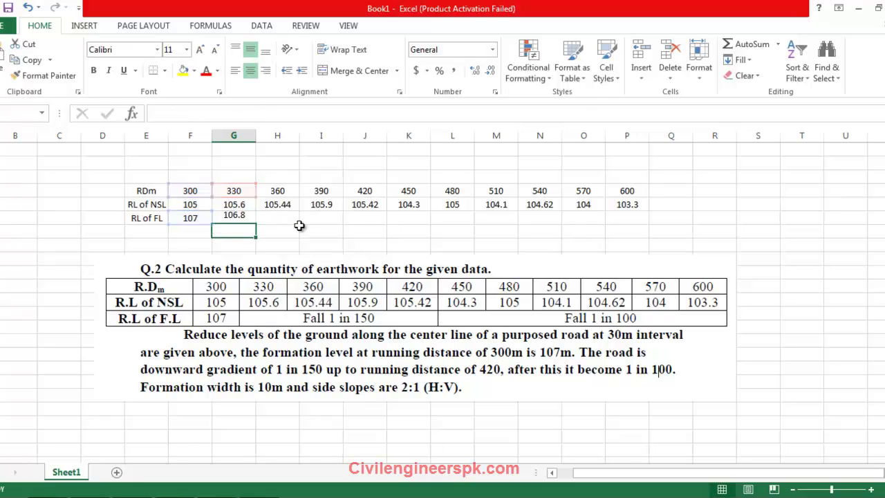
Step: Switch to the PDF in Acrobat Reader and compare the G15 formation level with its solution table, returning to the worksheet
{"action": "left_click", "coordinate": [235, 218]}
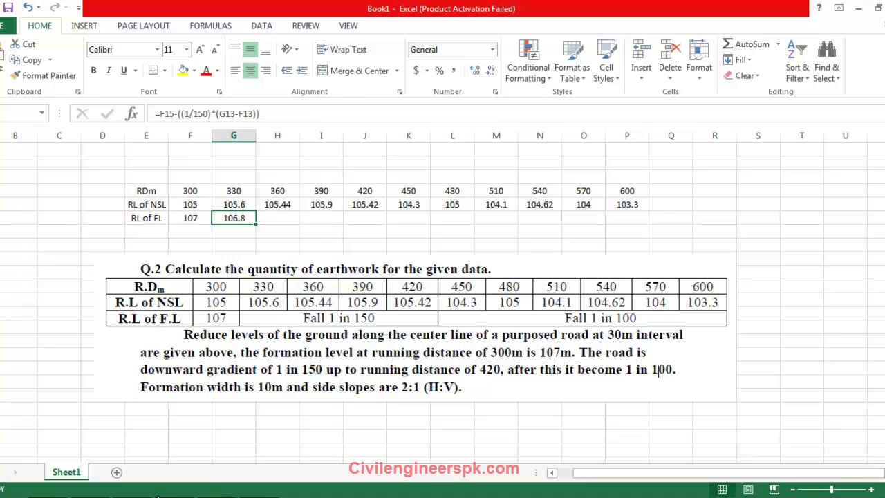
{"action": "key", "text": "alt+Tab"}
{"action": "scroll", "coordinate": [218, 284], "scroll_direction": "down", "scroll_amount": 5}
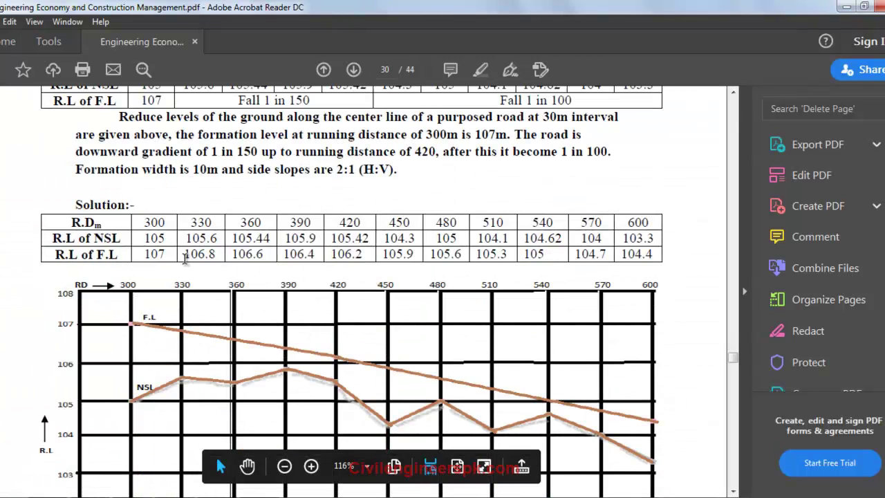
{"action": "left_click_drag", "start_coordinate": [184, 256], "coordinate": [215, 266]}
{"action": "left_click", "coordinate": [215, 264]}
{"action": "scroll", "coordinate": [271, 266], "scroll_direction": "up", "scroll_amount": 4}
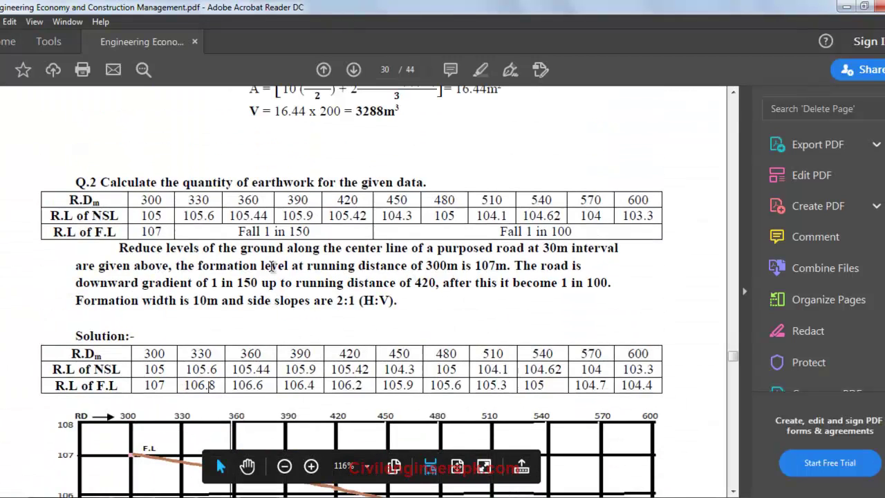
{"action": "key", "text": "alt+Tab"}
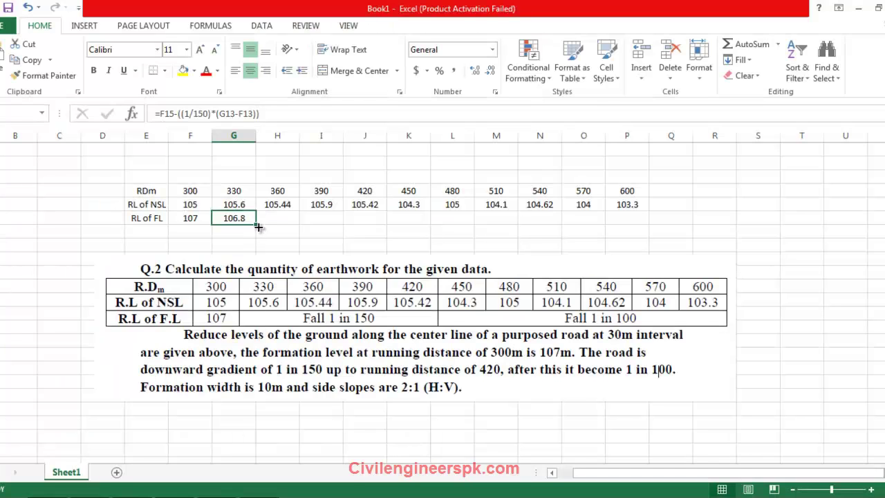
Step: Fill the G15 formula across to J15 and check the level at running distance 420 against the PDF solution table
{"action": "left_click_drag", "start_coordinate": [256, 224], "coordinate": [367, 229]}
{"action": "key", "text": "alt+Tab"}
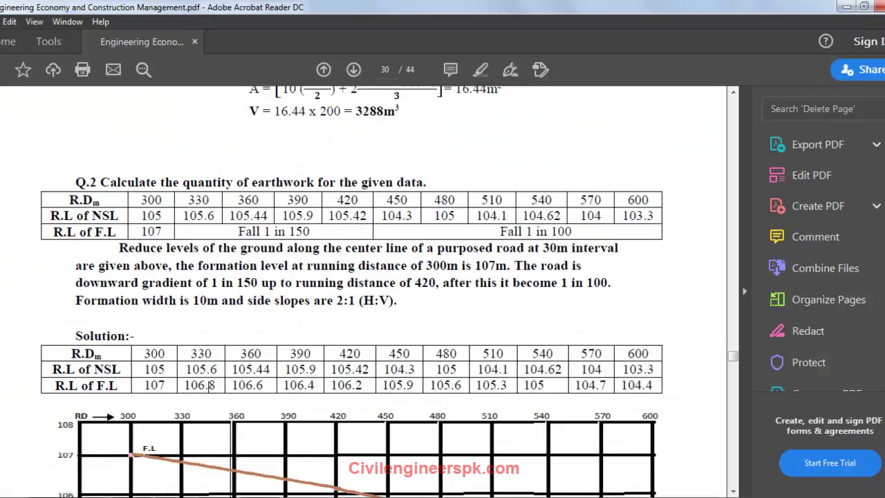
{"action": "left_click_drag", "start_coordinate": [364, 386], "coordinate": [333, 386]}
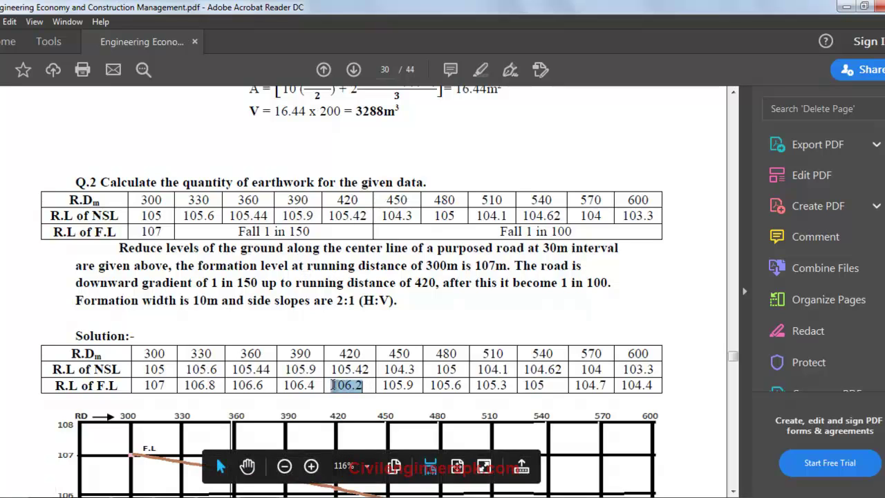
{"action": "left_click", "coordinate": [404, 375]}
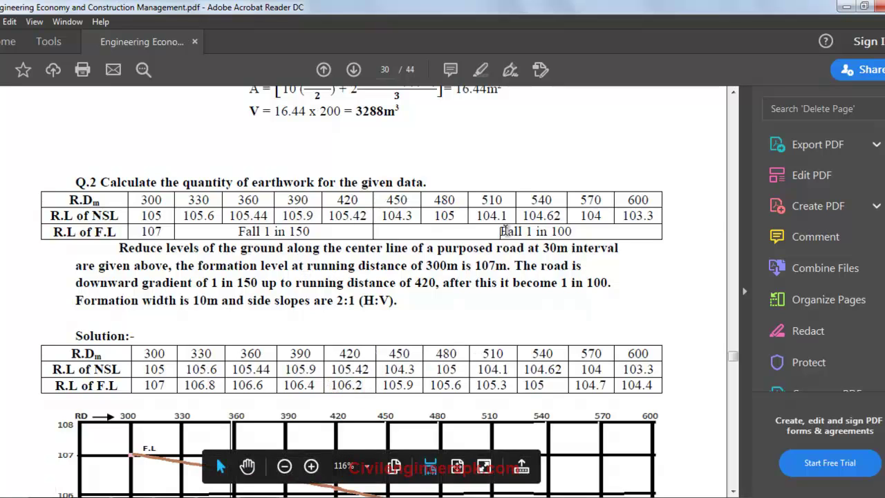
Step: Enter the 1 in 100 fall formula =J15-((1/100)*(K13-J13)) in K15, for running distance 450
{"action": "left_click_drag", "start_coordinate": [506, 231], "coordinate": [559, 231]}
{"action": "left_click", "coordinate": [555, 231]}
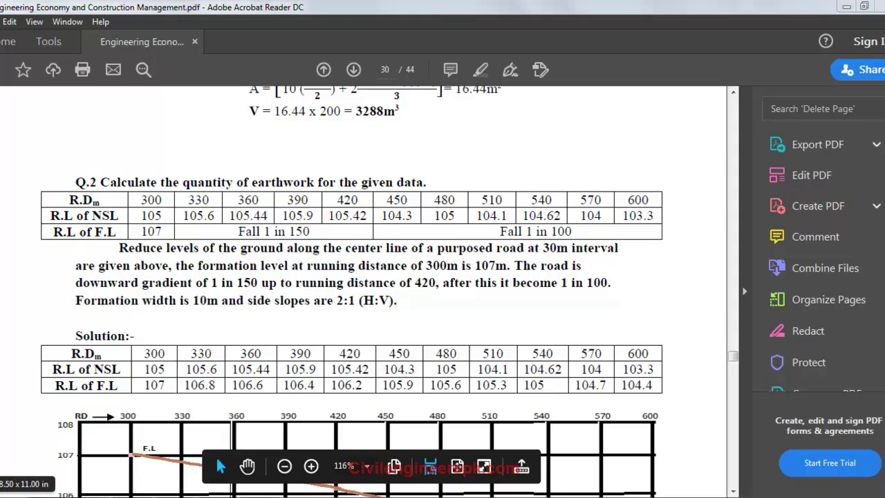
{"action": "key", "text": "alt+Tab"}
{"action": "left_click", "coordinate": [384, 219]}
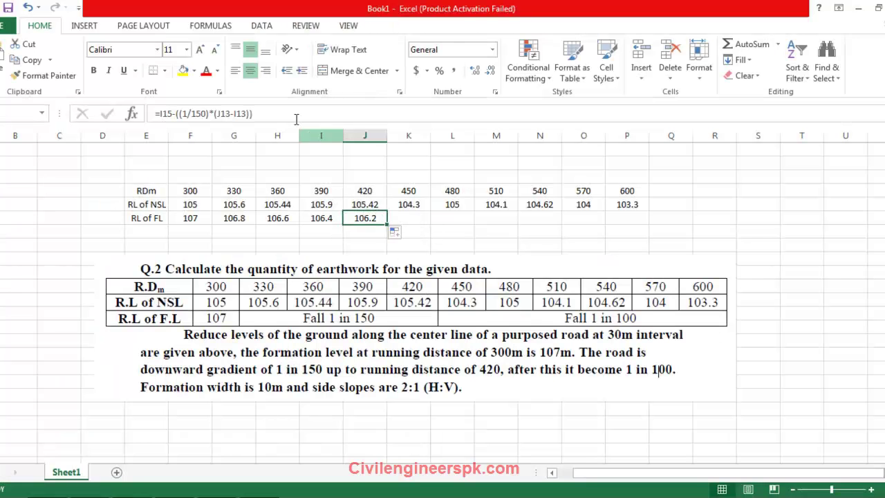
{"action": "left_click_drag", "start_coordinate": [384, 220], "coordinate": [409, 219]}
{"action": "double_click", "coordinate": [409, 218]}
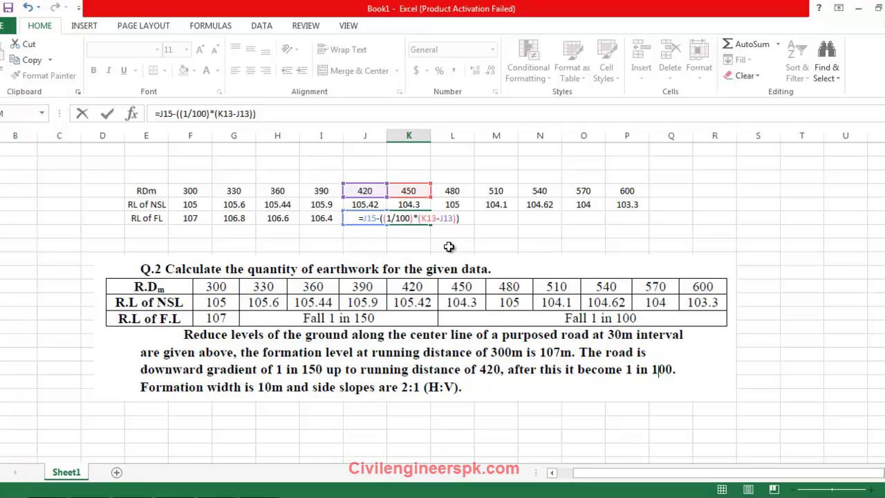
{"action": "key", "text": "Return"}
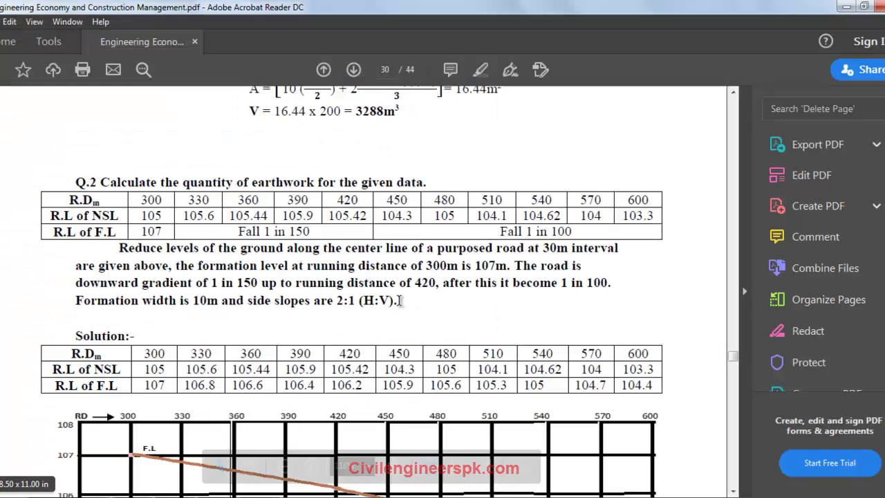
Step: Check the level at running distance 450 against the PDF solution and fill the K15 formula across to P15
{"action": "double_click", "coordinate": [398, 385]}
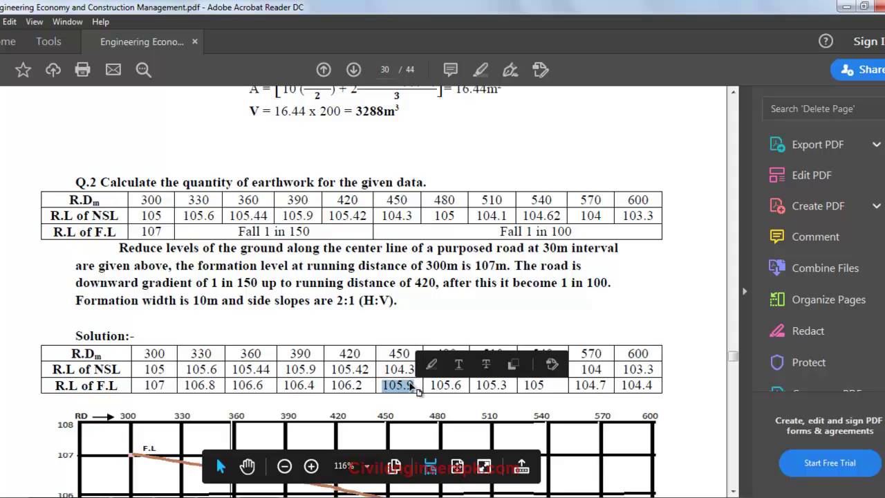
{"action": "left_click_drag", "start_coordinate": [615, 385], "coordinate": [662, 385]}
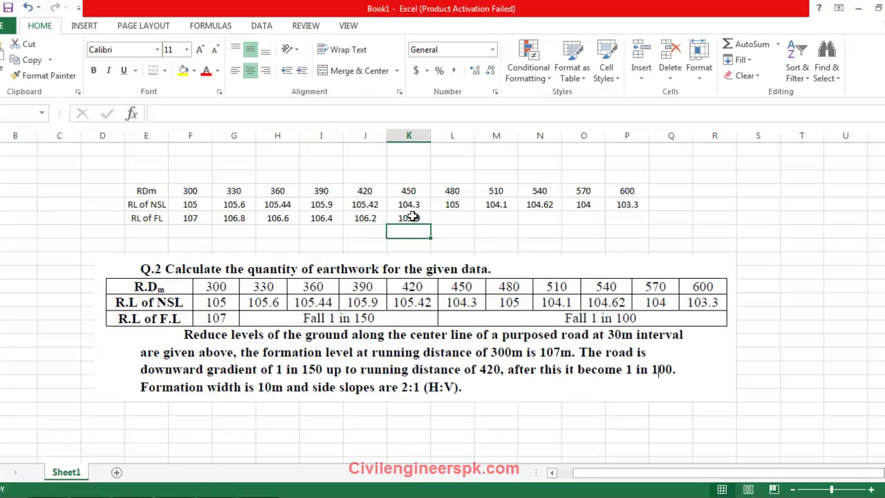
{"action": "left_click", "coordinate": [413, 217]}
{"action": "left_click_drag", "start_coordinate": [427, 221], "coordinate": [643, 220]}
Step: Apply all borders to the levels table in E13:P15
{"action": "left_click_drag", "start_coordinate": [627, 190], "coordinate": [149, 216]}
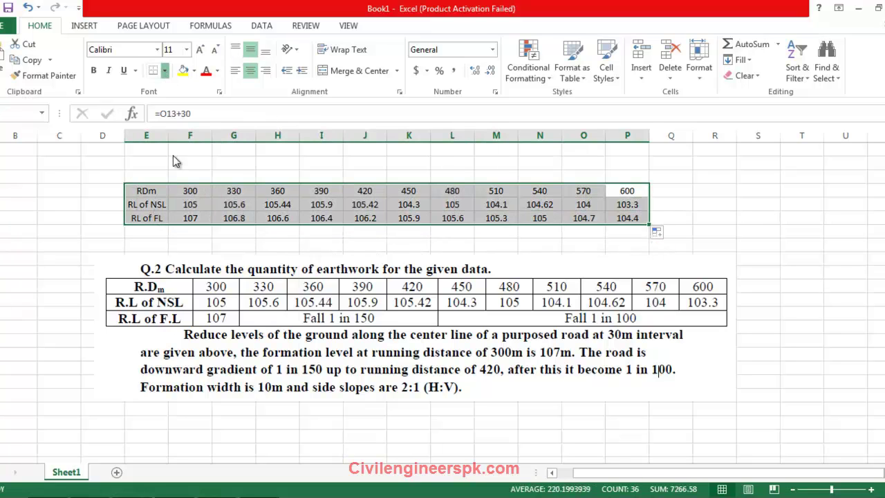
{"action": "left_click", "coordinate": [165, 71]}
{"action": "left_click", "coordinate": [202, 187]}
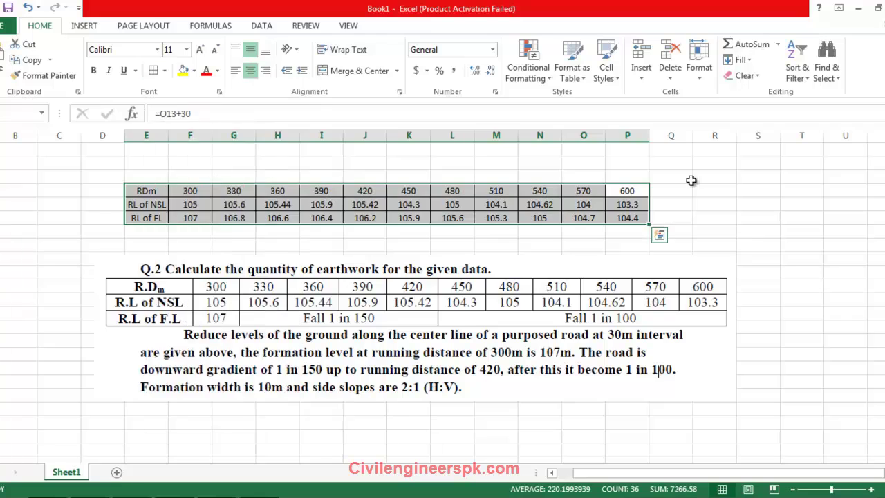
{"action": "left_click", "coordinate": [684, 177]}
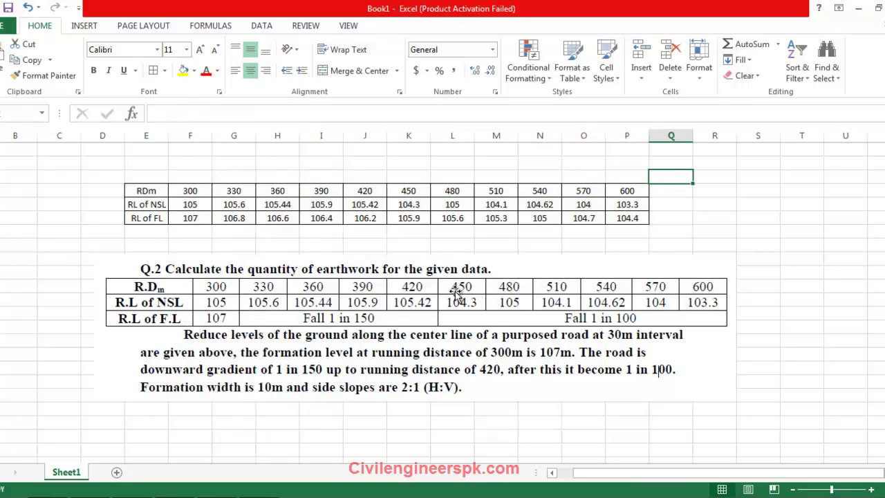
Step: Move the question picture slightly lower and enter the label "Formation Width = B =" in E17 below the table
{"action": "left_click_drag", "start_coordinate": [458, 292], "coordinate": [417, 289]}
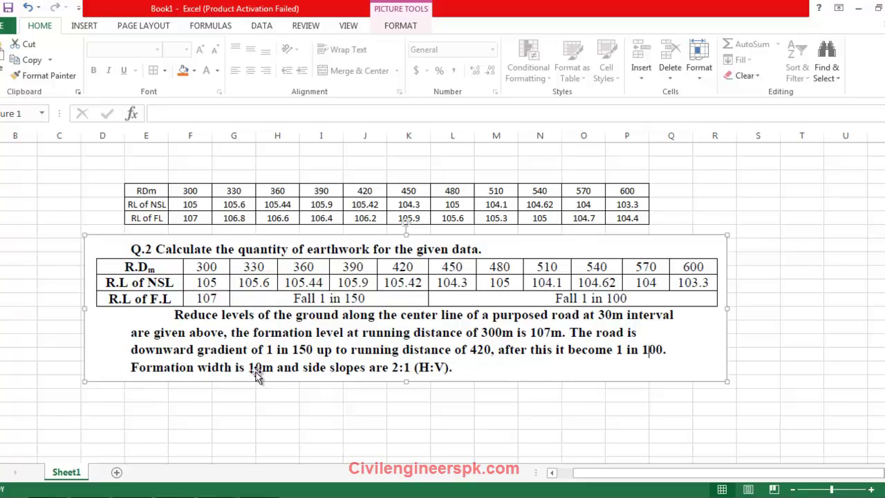
{"action": "left_click_drag", "start_coordinate": [323, 351], "coordinate": [343, 379]}
{"action": "left_click", "coordinate": [144, 247]}
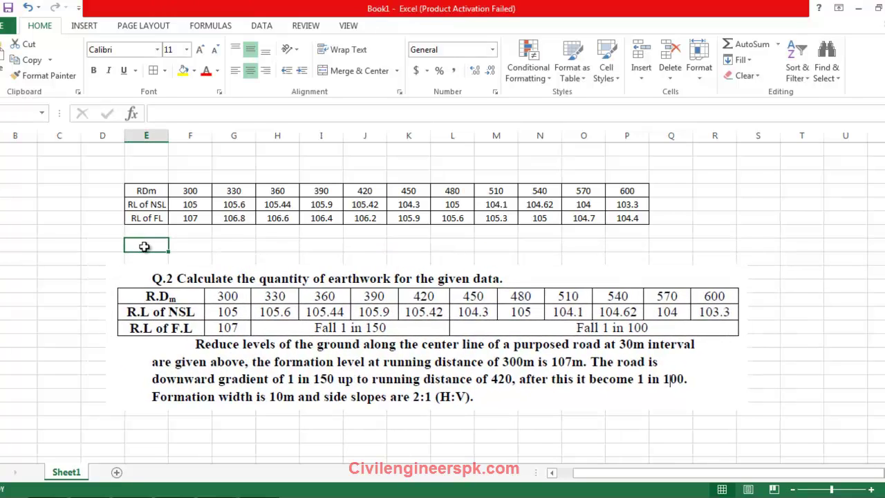
{"action": "type", "text": "Format"}
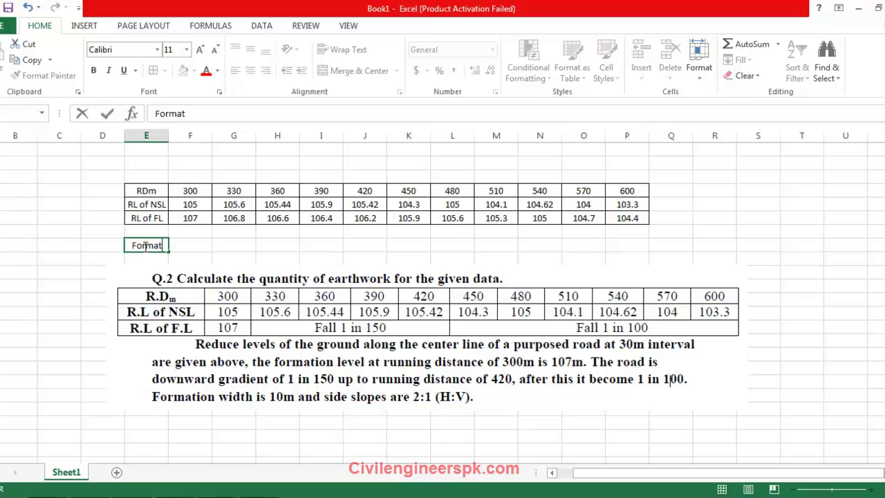
{"action": "type", "text": "ion Width "}
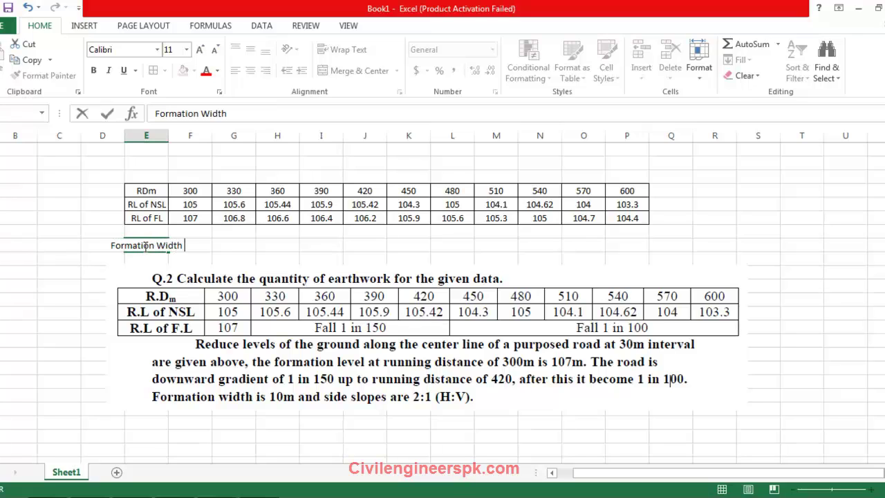
{"action": "type", "text": "= B ="}
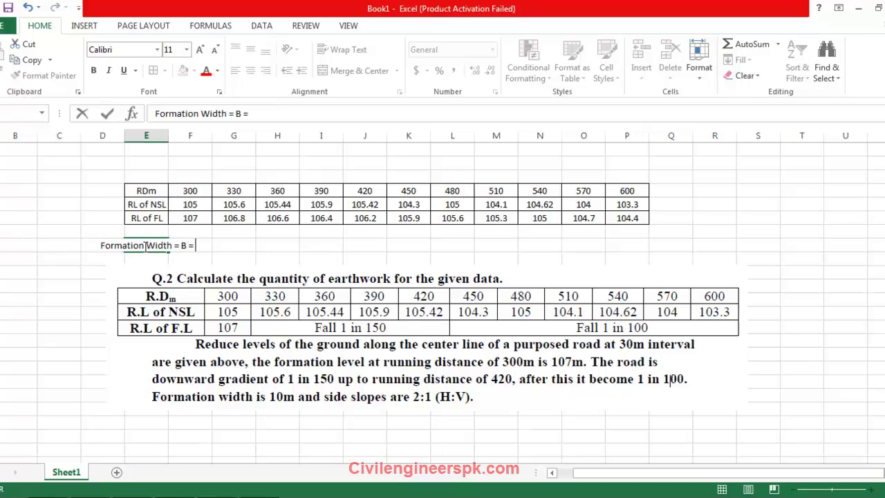
Step: Merge and center the formation width label across E17:G17
{"action": "left_click_drag", "start_coordinate": [146, 244], "coordinate": [213, 246]}
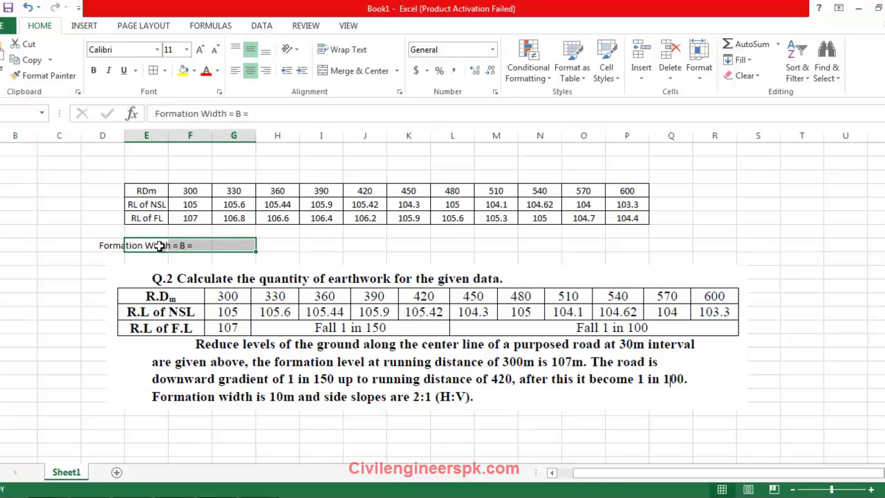
{"action": "left_click_drag", "start_coordinate": [158, 245], "coordinate": [191, 245]}
{"action": "left_click", "coordinate": [360, 72]}
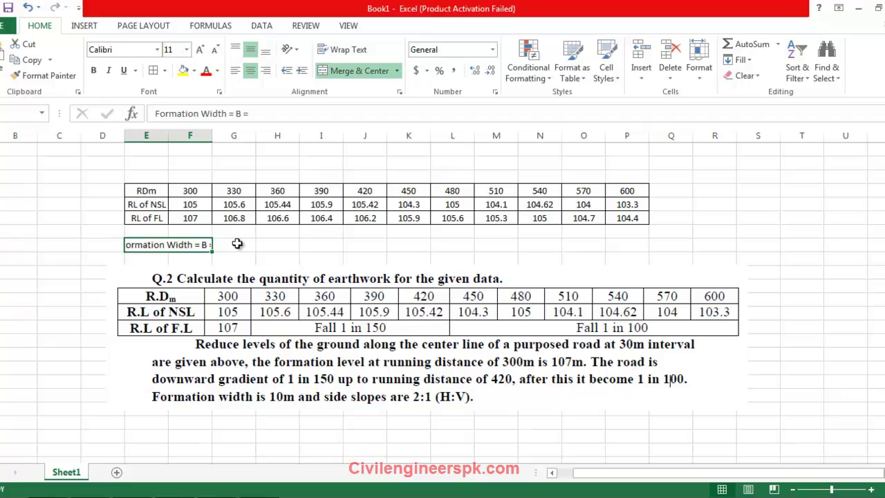
{"action": "left_click_drag", "start_coordinate": [181, 245], "coordinate": [233, 245]}
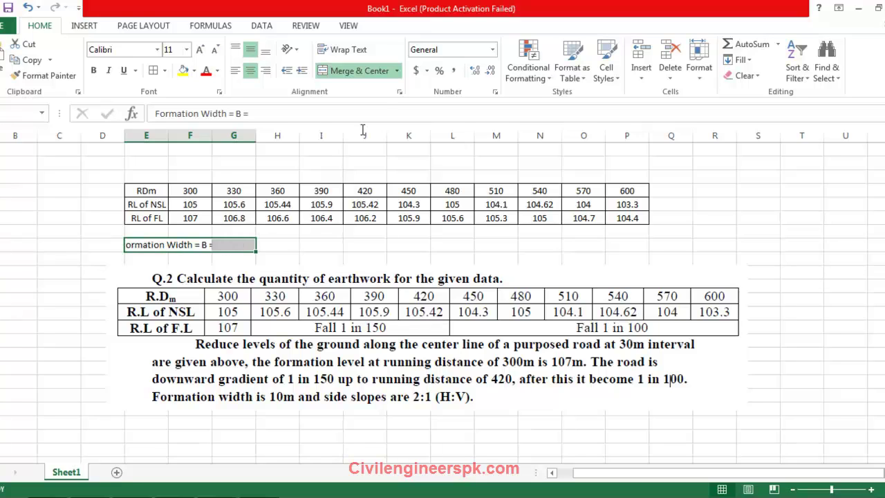
{"action": "left_click", "coordinate": [366, 71]}
Step: Enter the formation width value 10 in H17 and its unit m in I17
{"action": "left_click", "coordinate": [287, 244]}
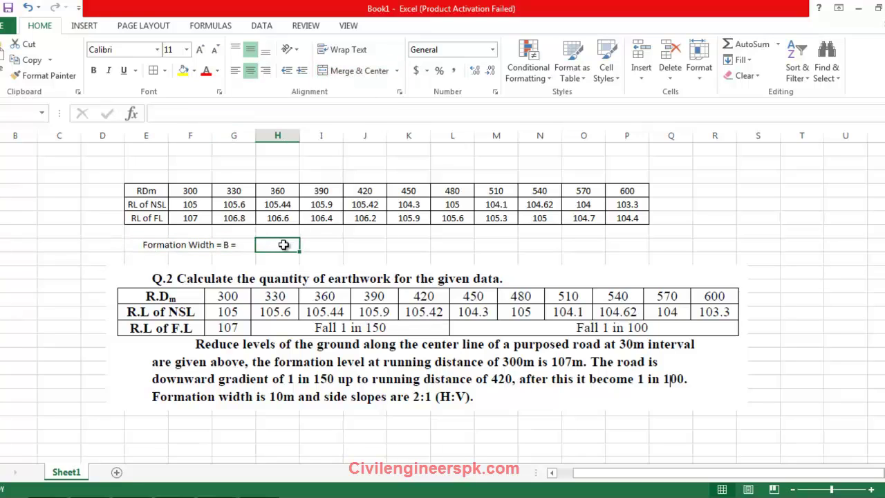
{"action": "type", "text": "10m"}
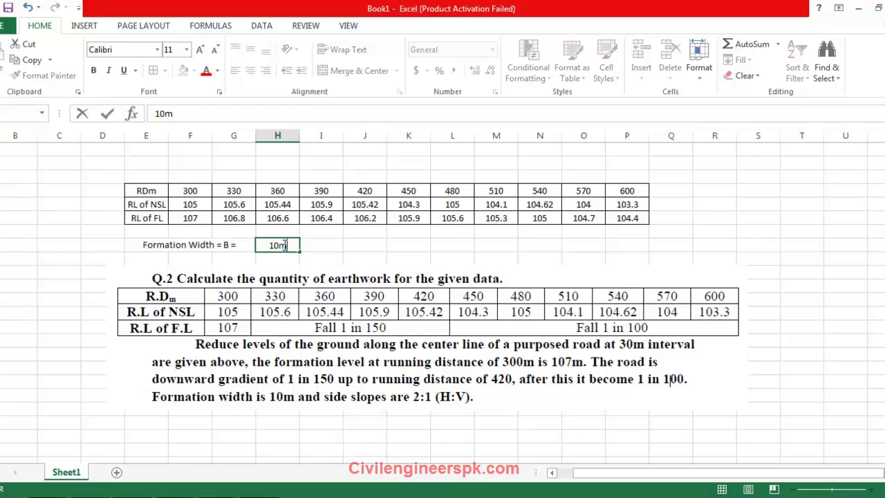
{"action": "key", "text": "BackSpace"}
{"action": "left_click", "coordinate": [322, 246]}
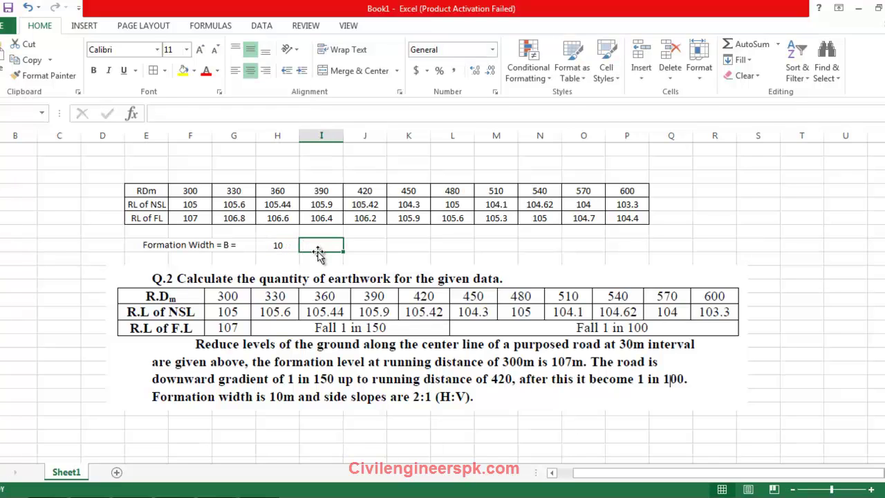
{"action": "type", "text": "m"}
{"action": "left_click", "coordinate": [355, 245]}
Step: Highlight the formation width value in H17 with a yellow fill
{"action": "left_click", "coordinate": [291, 251]}
{"action": "left_click", "coordinate": [184, 70]}
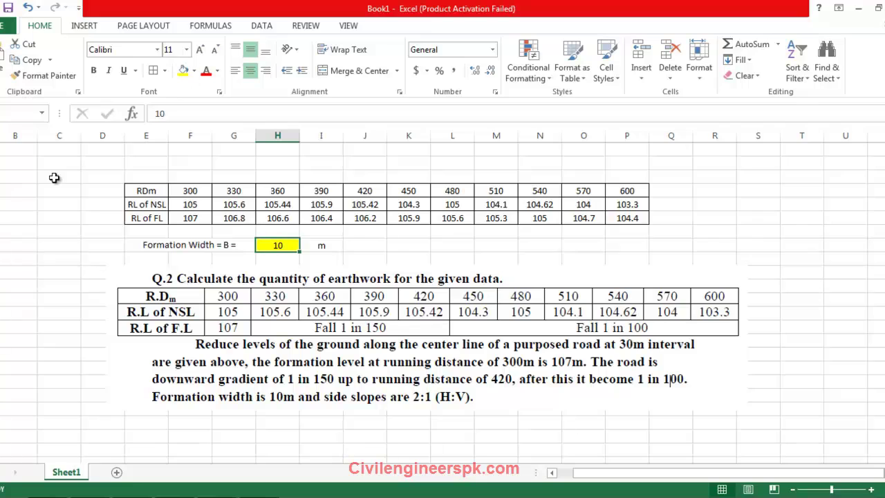
{"action": "left_click", "coordinate": [59, 176]}
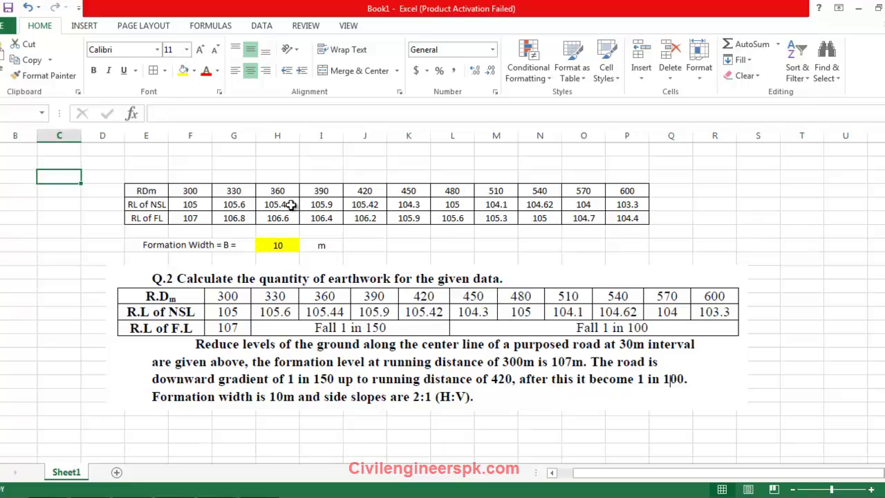
{"action": "left_click", "coordinate": [302, 247]}
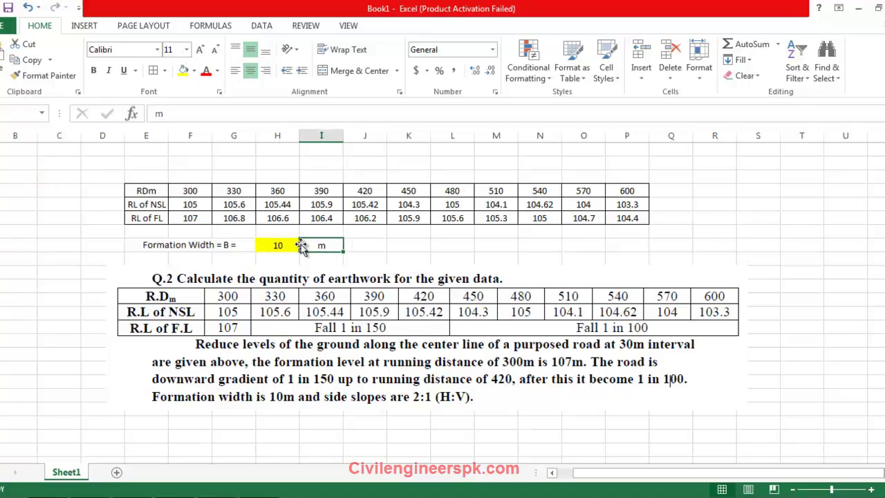
Step: Enter the label "Side Slopes =" in K17, then merge and center it across K17:L17
{"action": "left_click", "coordinate": [398, 243]}
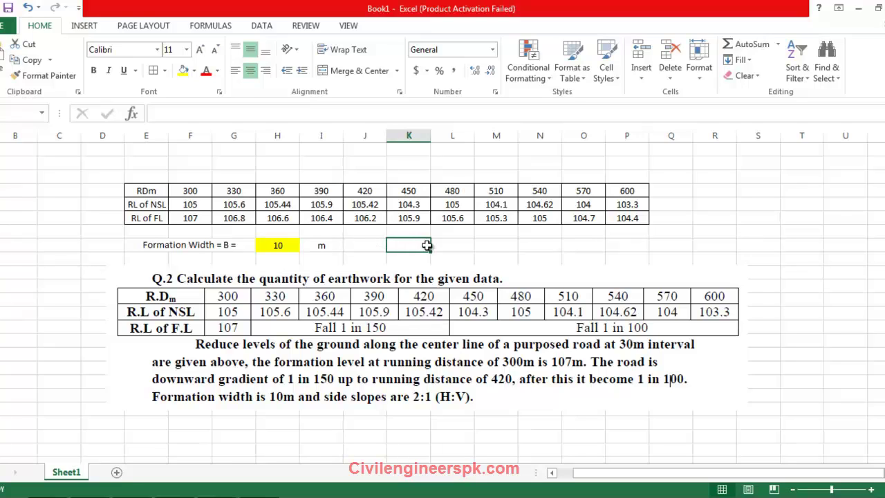
{"action": "type", "text": "Side Slop"}
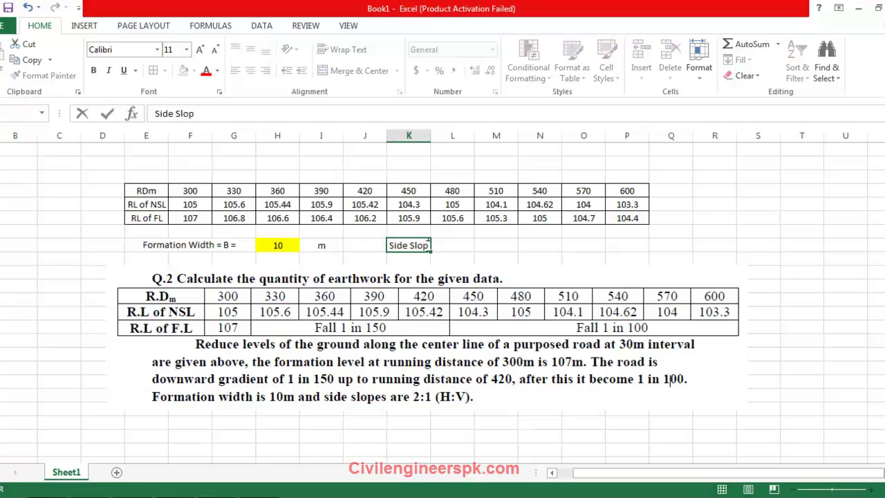
{"action": "type", "text": "es"}
{"action": "type", "text": "="}
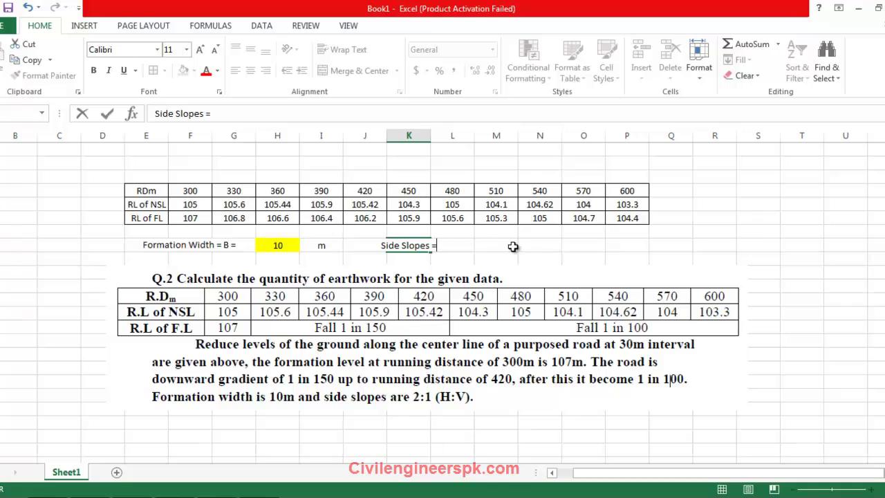
{"action": "left_click", "coordinate": [511, 247]}
{"action": "left_click_drag", "start_coordinate": [415, 247], "coordinate": [438, 247]}
{"action": "left_click", "coordinate": [356, 70]}
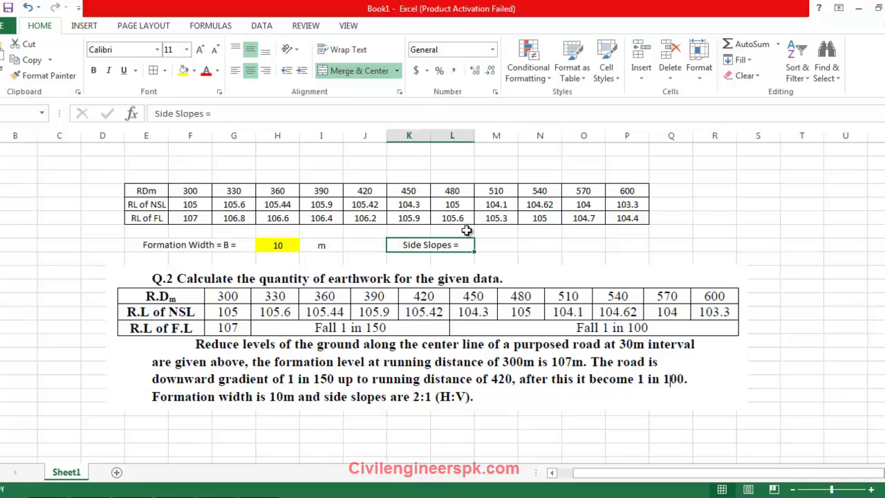
{"action": "left_click", "coordinate": [504, 244]}
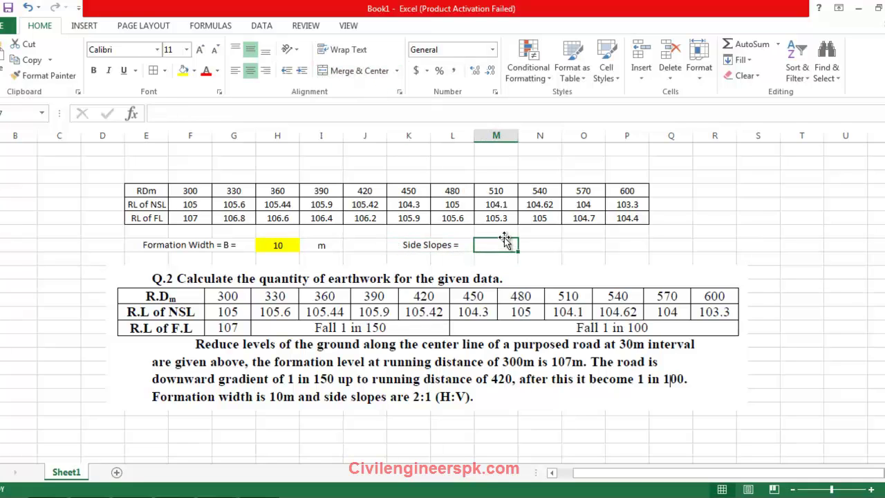
Step: Highlight the two side slope value cells M17 and O17 with a yellow fill
{"action": "left_click", "coordinate": [183, 71]}
{"action": "left_click", "coordinate": [536, 248]}
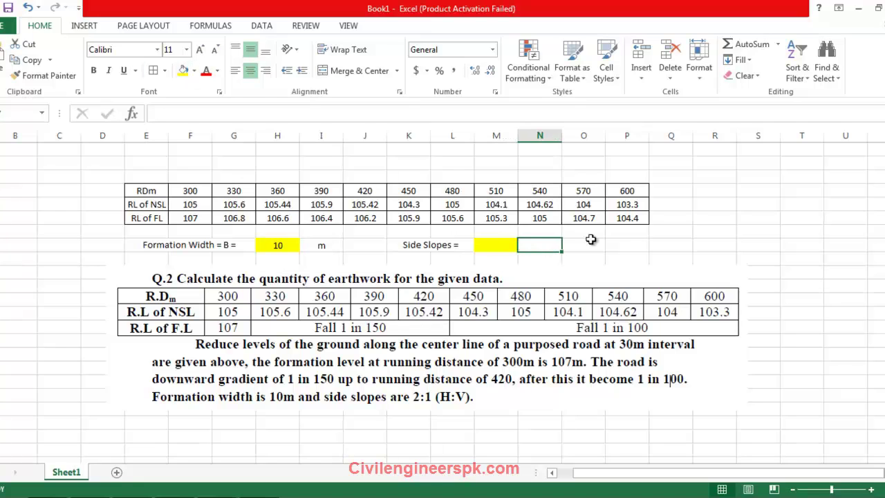
{"action": "left_click", "coordinate": [589, 244]}
{"action": "left_click", "coordinate": [183, 70]}
Step: Enter the side slope ratio as 2 in M17, a colon in N17 and 1 in O17, with the note (H:V) in P17
{"action": "left_click", "coordinate": [625, 244]}
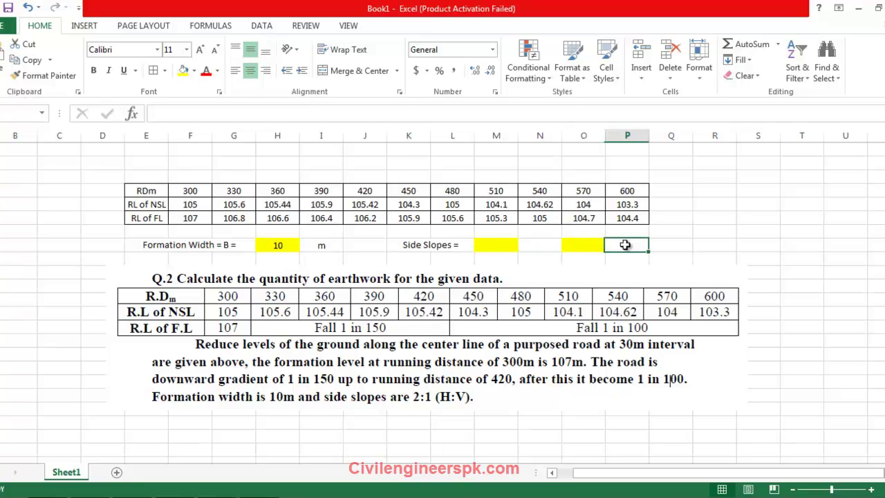
{"action": "type", "text": "(H:V"}
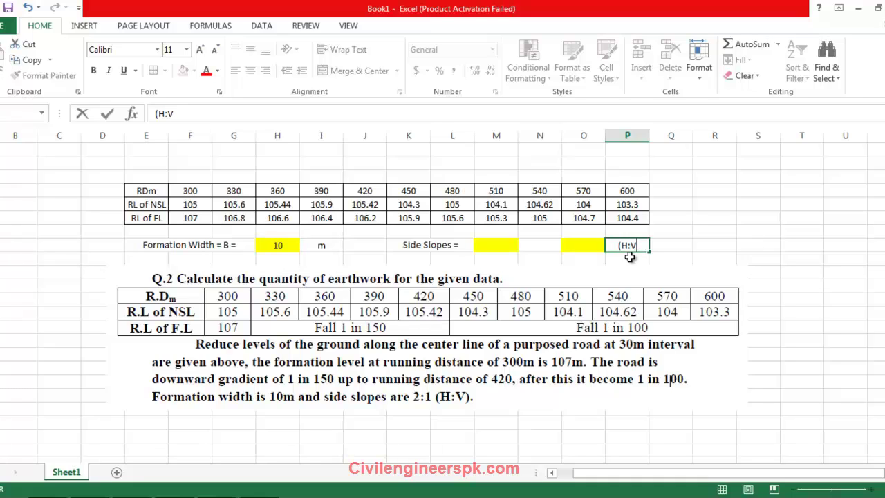
{"action": "key", "text": "Return"}
{"action": "left_click", "coordinate": [499, 244]}
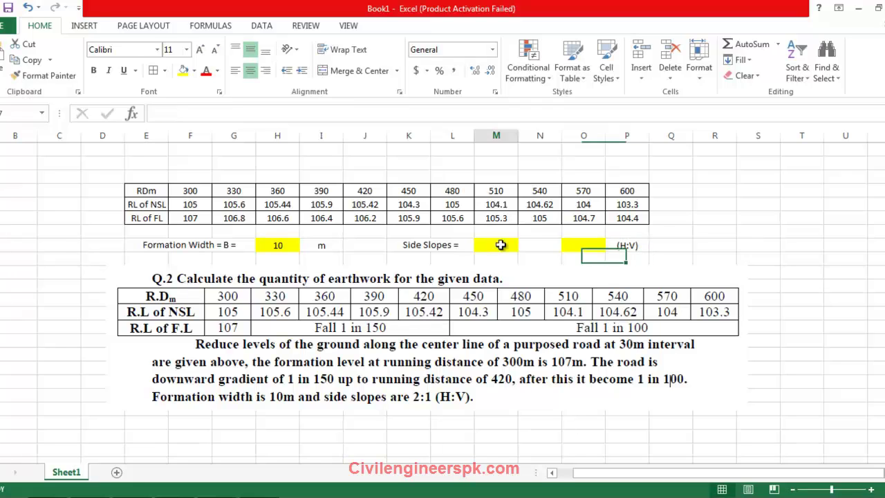
{"action": "type", "text": "2"}
{"action": "left_click", "coordinate": [586, 245]}
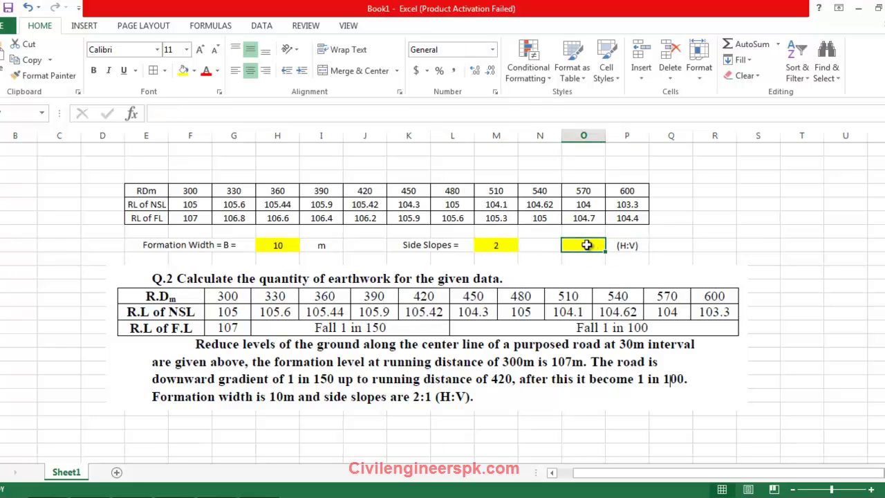
{"action": "type", "text": "1"}
{"action": "left_click", "coordinate": [540, 245]}
{"action": "type", "text": ":"}
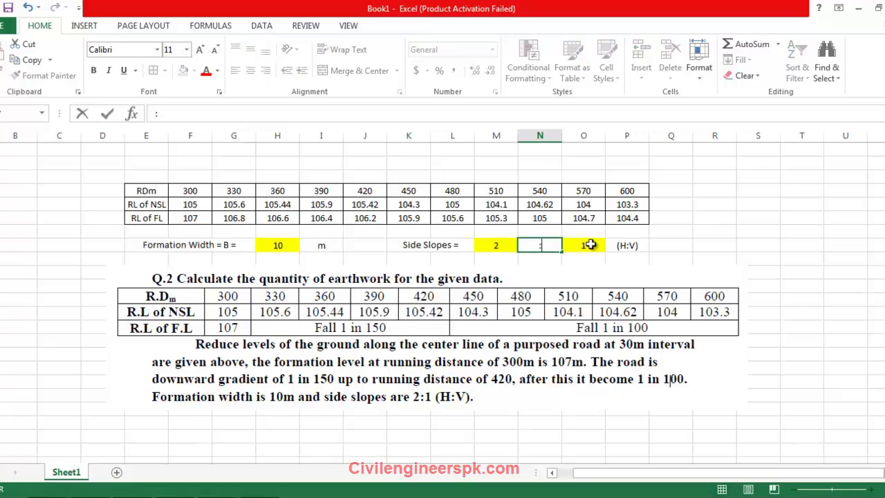
{"action": "left_click", "coordinate": [720, 230]}
Step: Highlight the running distance and NSL level values in F13:P14 with a yellow fill
{"action": "scroll", "coordinate": [788, 311], "scroll_direction": "down", "scroll_amount": 1}
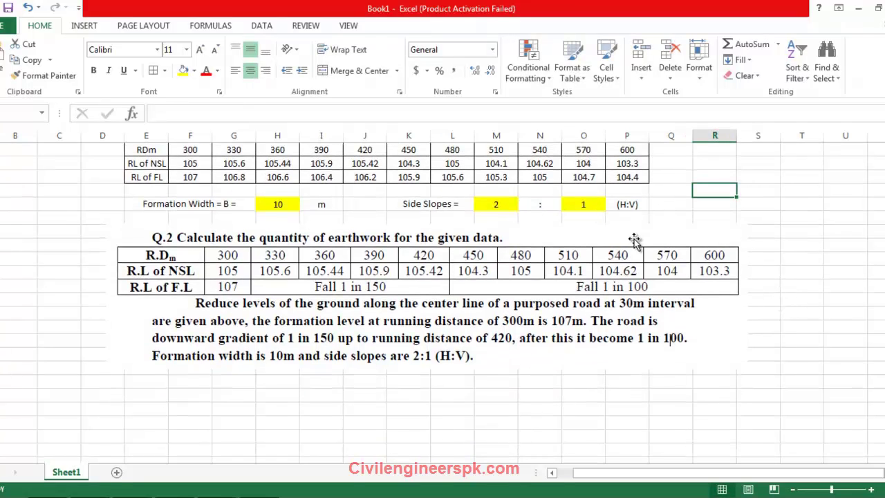
{"action": "scroll", "coordinate": [632, 237], "scroll_direction": "up", "scroll_amount": 1}
{"action": "left_click_drag", "start_coordinate": [185, 202], "coordinate": [626, 192]}
{"action": "left_click", "coordinate": [183, 71]}
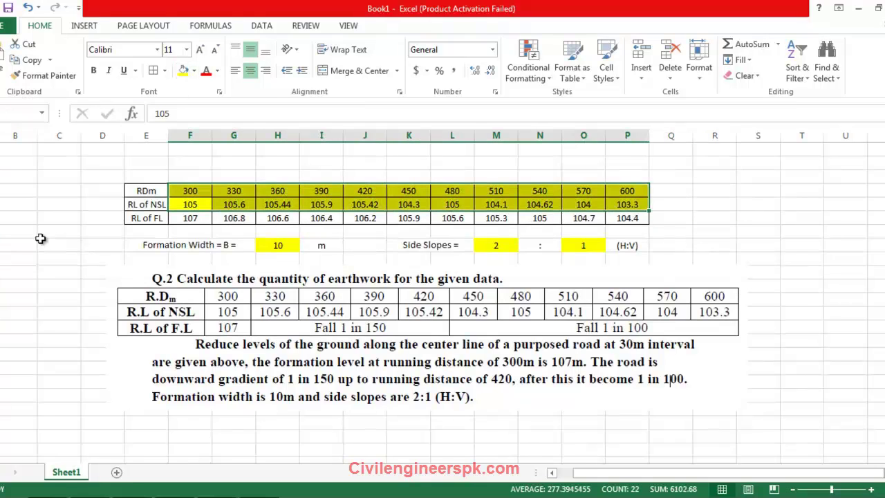
{"action": "left_click", "coordinate": [40, 238]}
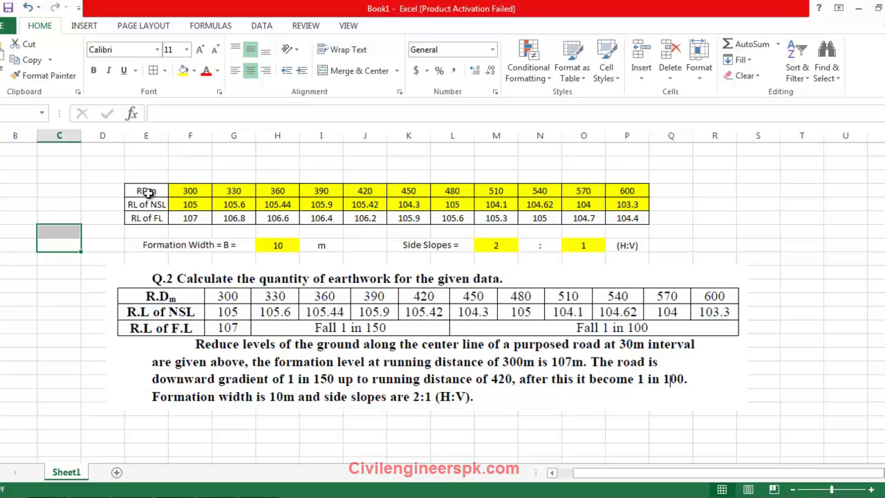
Step: Make the table row labels in E13:E15 and the Formation Width and Side Slopes labels bold
{"action": "left_click_drag", "start_coordinate": [148, 193], "coordinate": [146, 218]}
{"action": "left_click", "coordinate": [93, 71]}
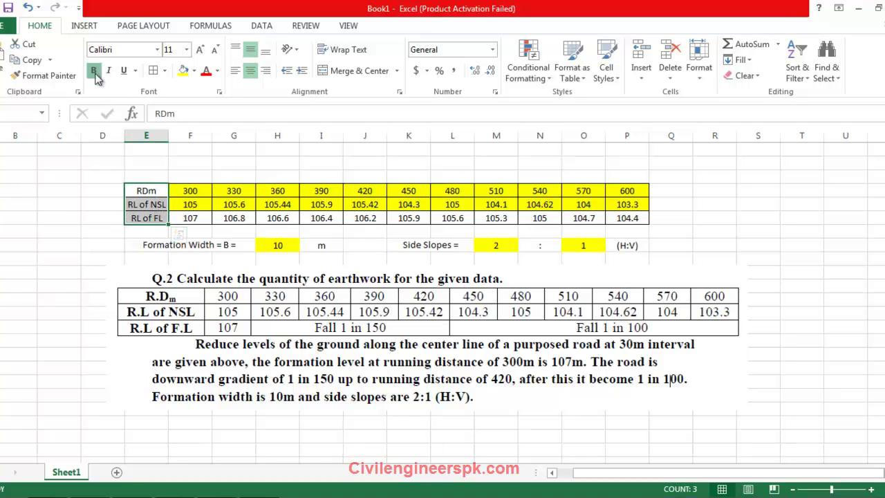
{"action": "left_click", "coordinate": [87, 264]}
{"action": "left_click", "coordinate": [197, 246]}
{"action": "left_click", "coordinate": [94, 71]}
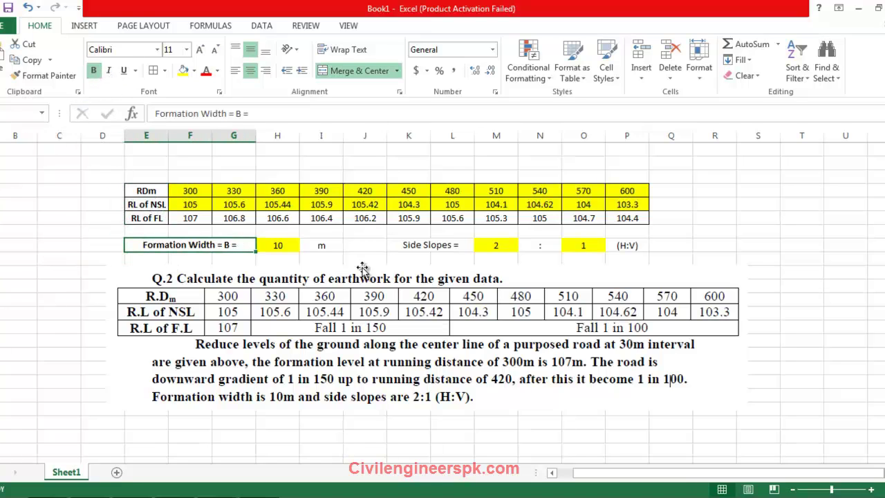
{"action": "left_click", "coordinate": [432, 244]}
{"action": "left_click", "coordinate": [714, 204]}
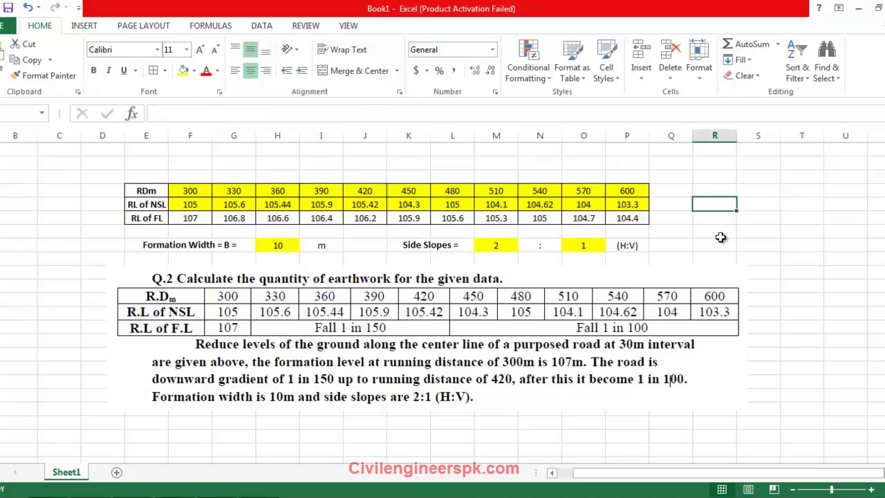
Step: Delete the picture of the Q.2 question from the sheet
{"action": "left_click_drag", "start_coordinate": [611, 299], "coordinate": [570, 298]}
{"action": "left_click", "coordinate": [803, 285]}
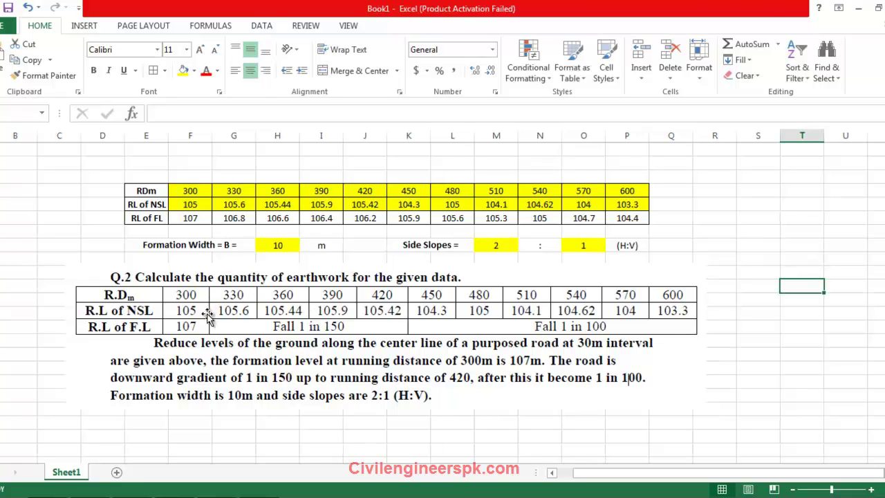
{"action": "left_click_drag", "start_coordinate": [194, 317], "coordinate": [185, 339]}
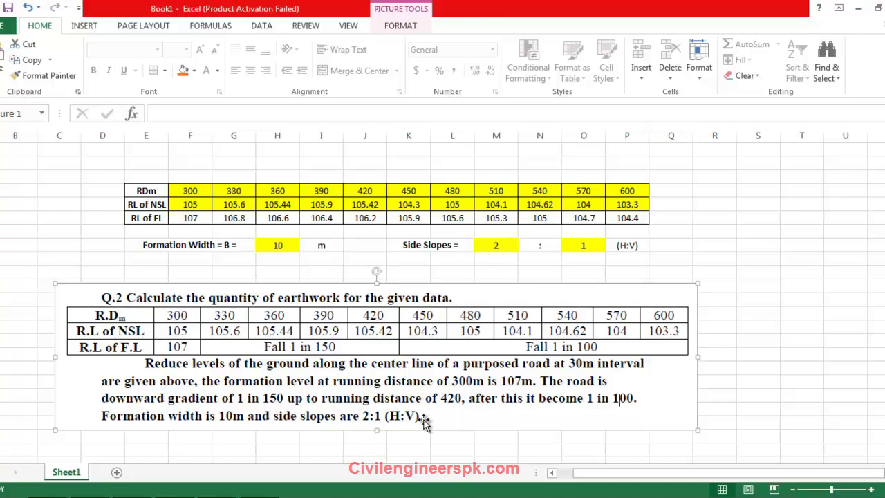
{"action": "key", "text": "Delete"}
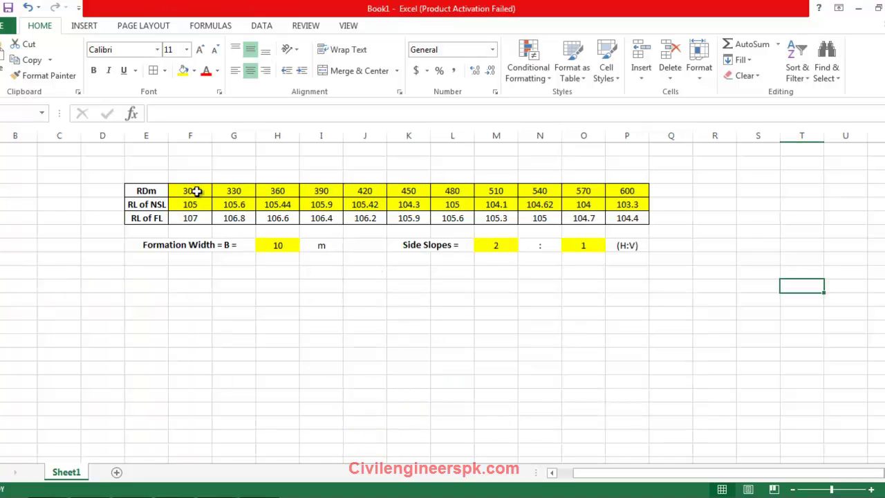
Step: Insert a blank scatter chart with straight lines and markers and place it below the formation width row
{"action": "left_click", "coordinate": [88, 26]}
{"action": "left_click", "coordinate": [408, 75]}
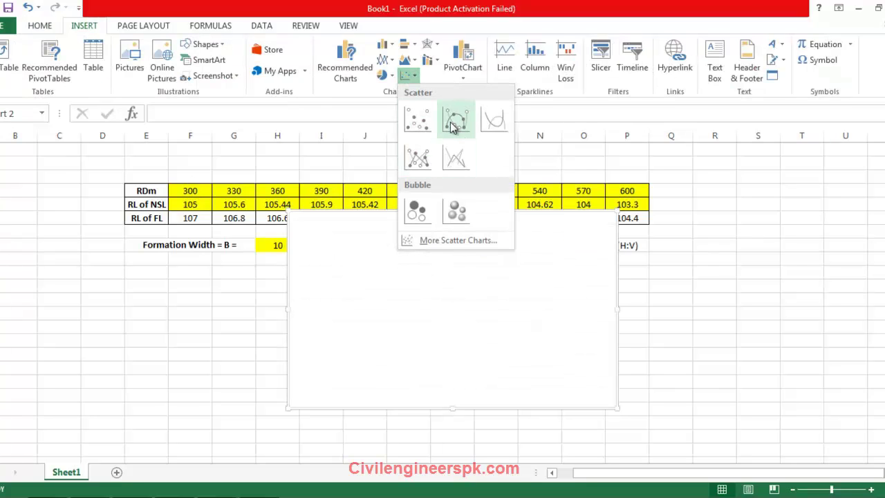
{"action": "left_click", "coordinate": [415, 164]}
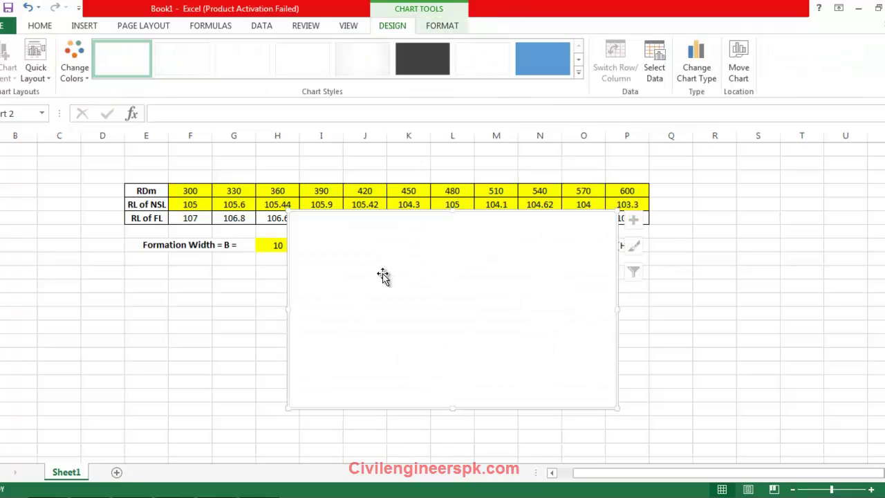
{"action": "left_click_drag", "start_coordinate": [408, 236], "coordinate": [294, 288]}
Step: Add a new data series to the blank scatter chart and open its X values for editing
{"action": "right_click", "coordinate": [273, 295]}
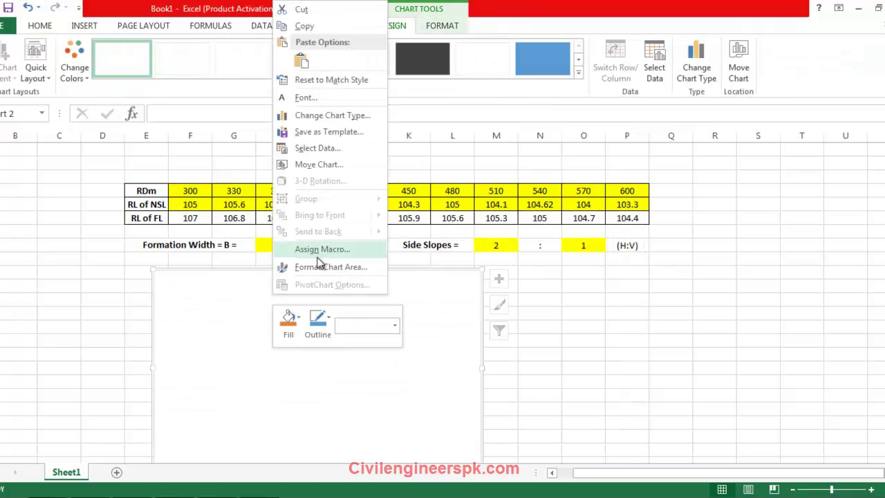
{"action": "left_click", "coordinate": [318, 150]}
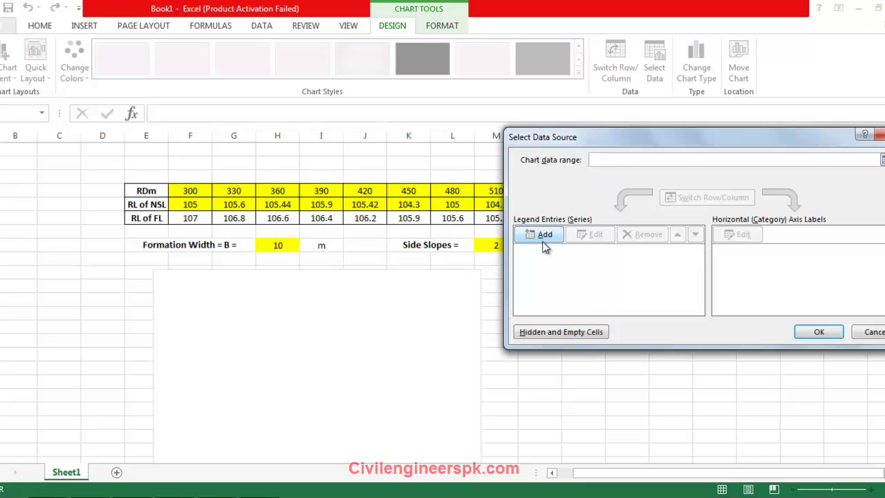
{"action": "left_click", "coordinate": [540, 288]}
{"action": "left_click", "coordinate": [650, 240]}
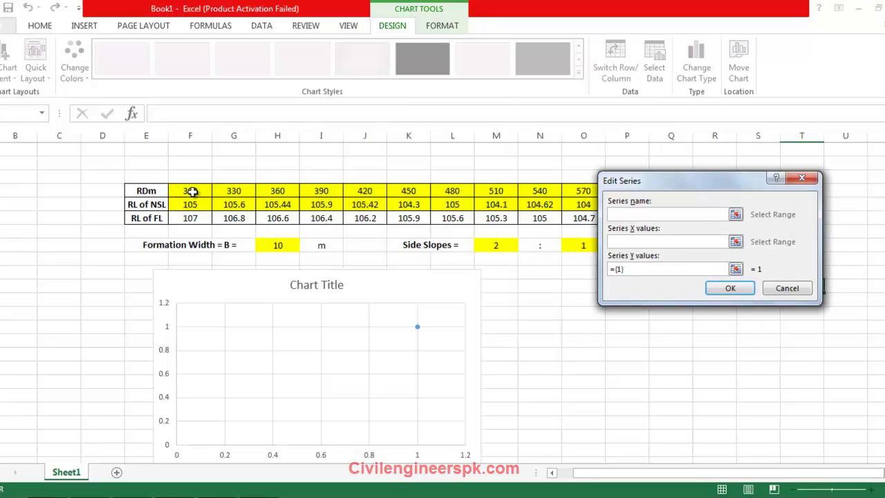